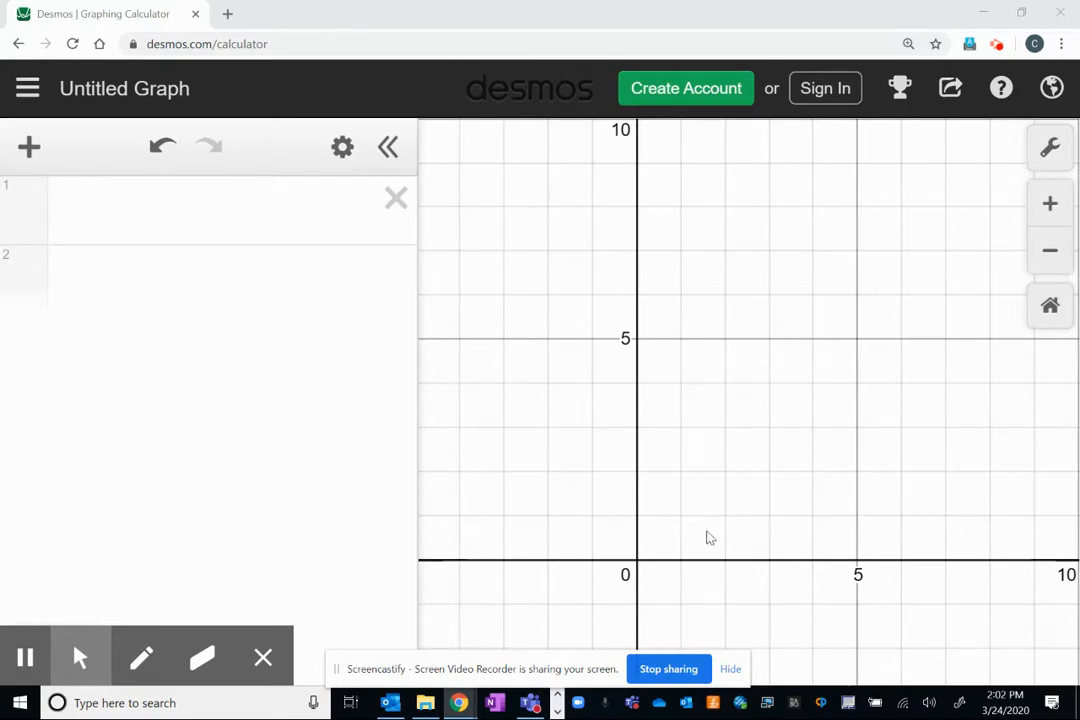
# Graph the line y = 5/3 x as the first expression.
pyautogui.moveTo(736, 409); pyautogui.dragTo(712, 416)
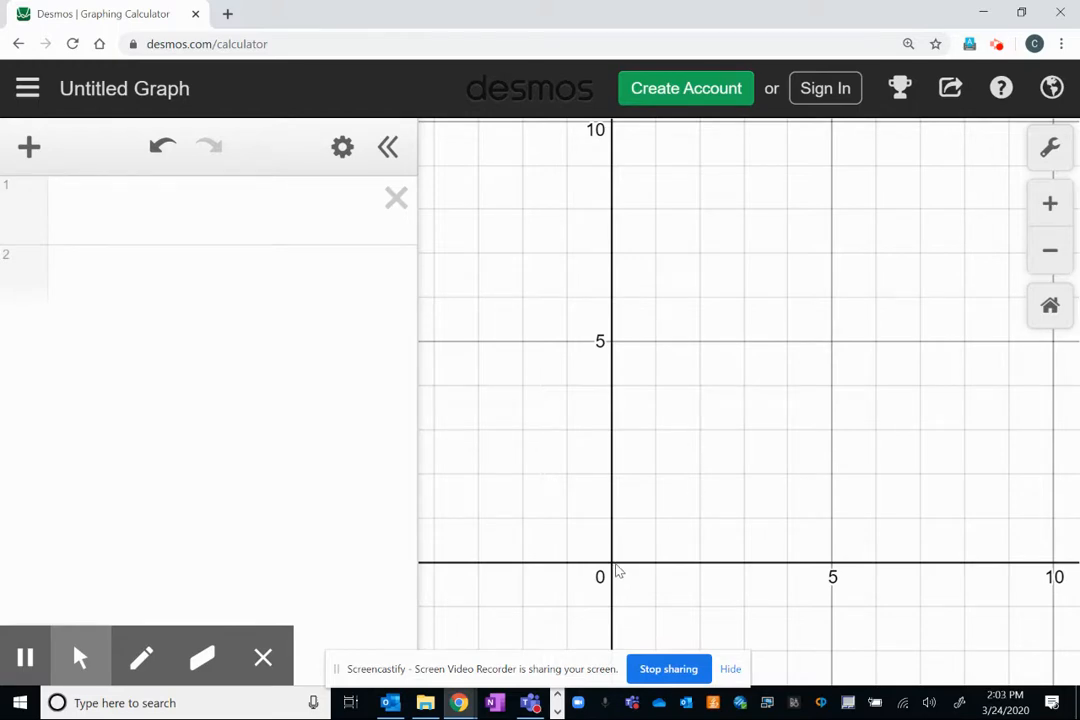
pyautogui.click(747, 347)
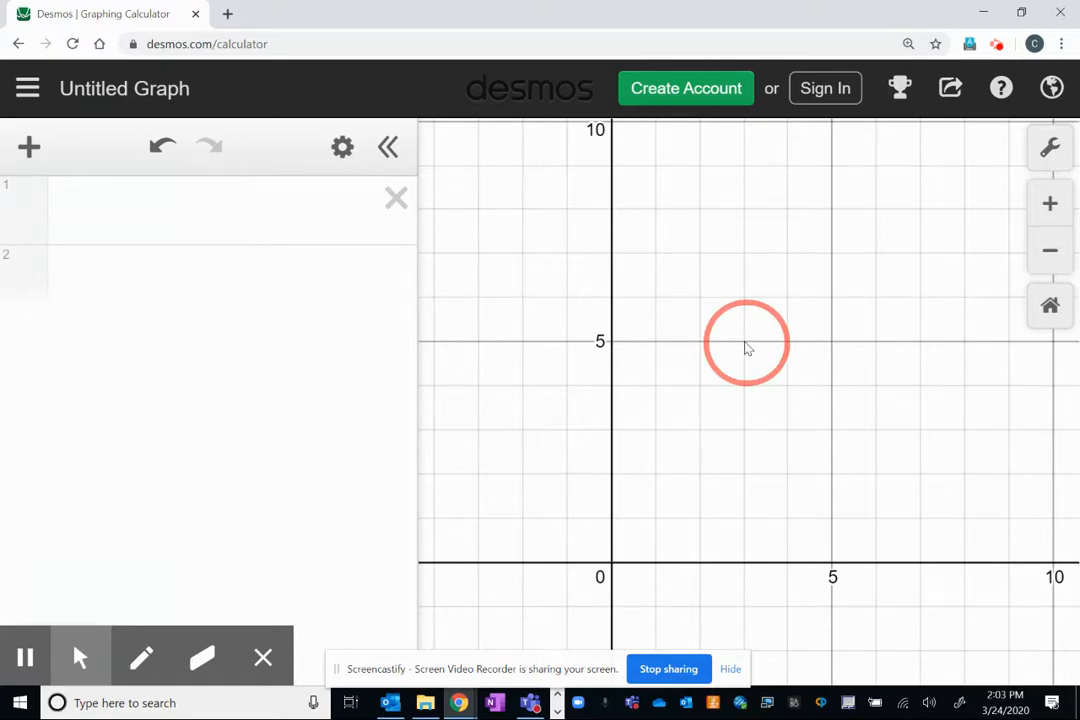
pyautogui.click(196, 202)
pyautogui.write('y=')
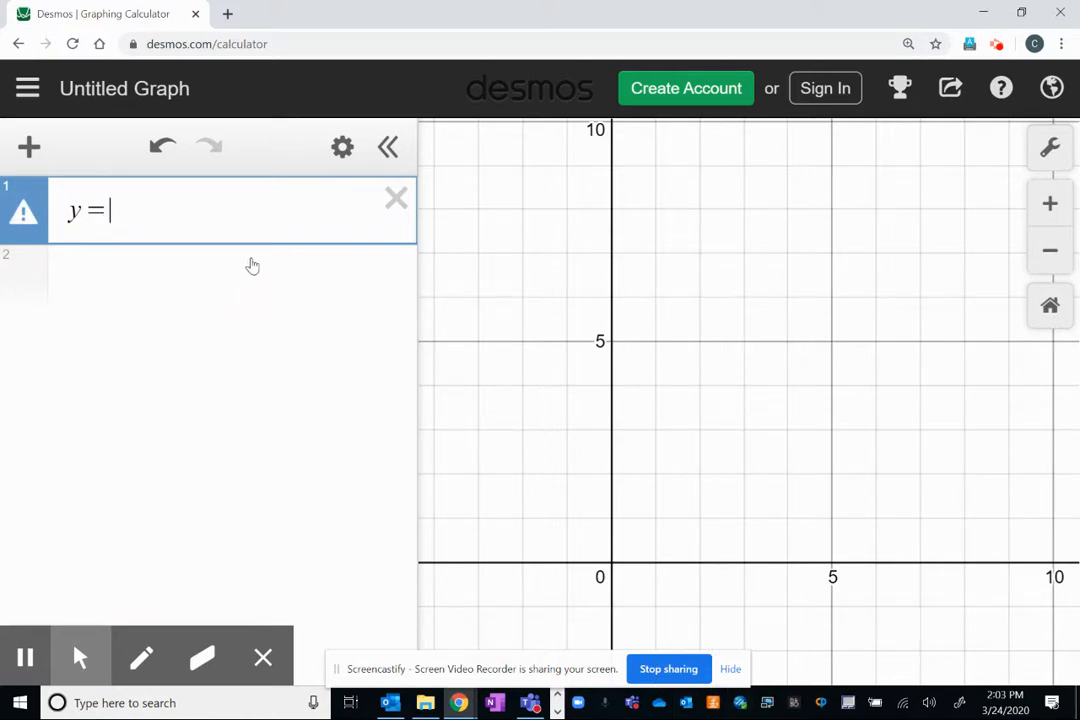
pyautogui.write('5/3')
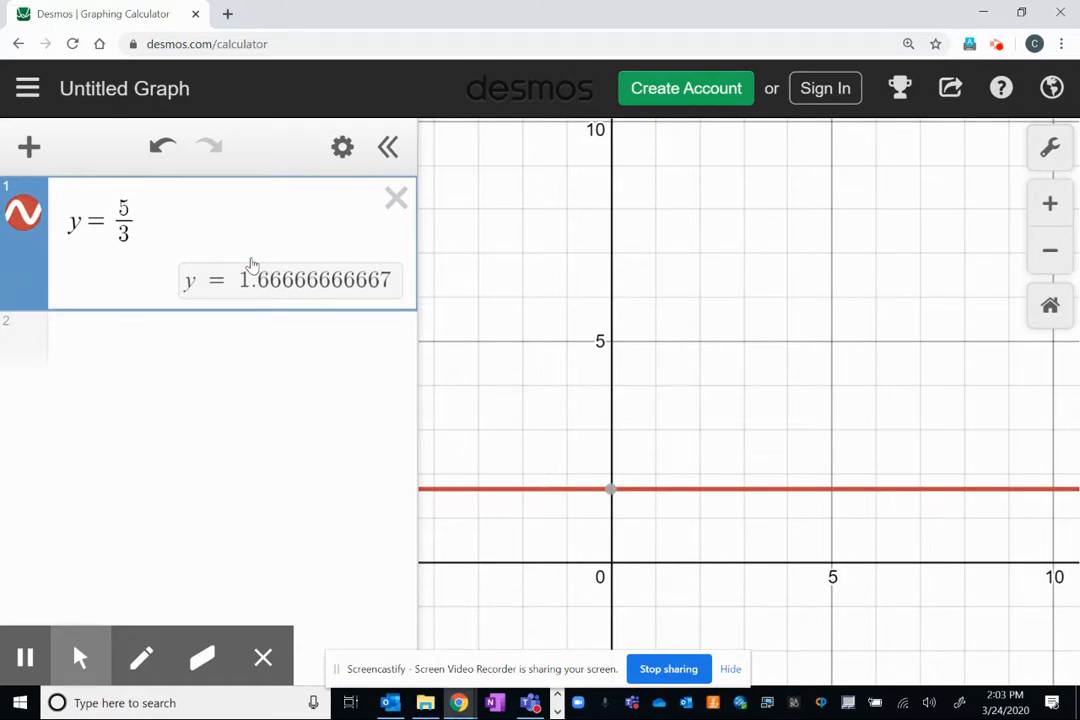
pyautogui.write('x')
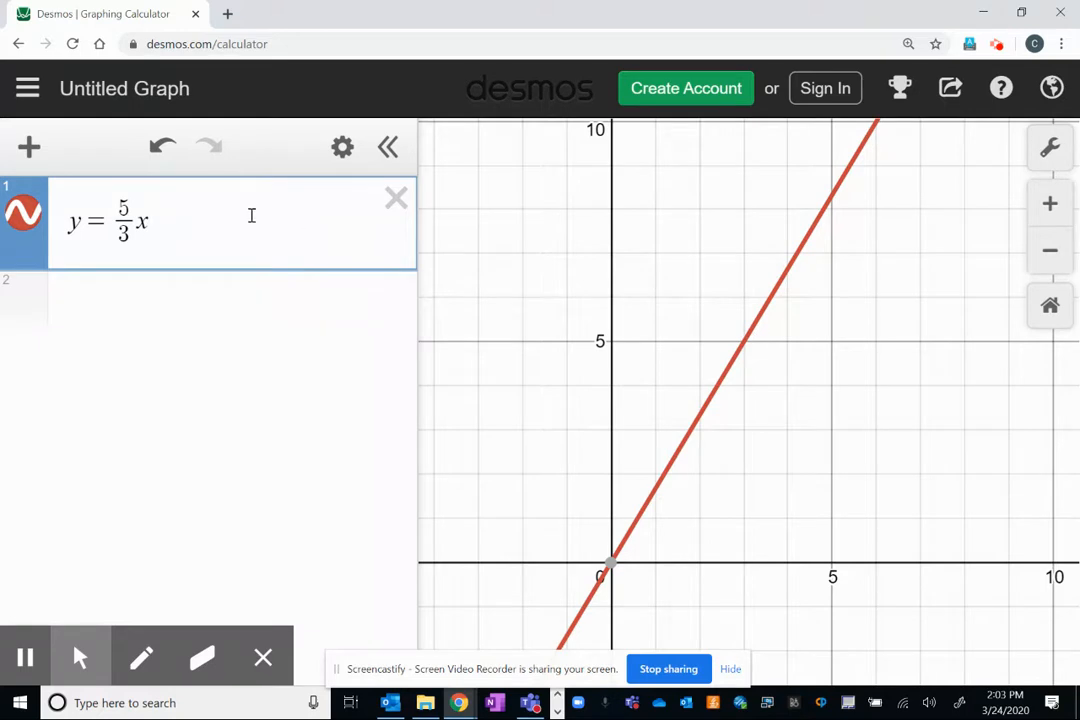
# Change the first line's slope to 6/3, and simplify it to 2 so the equation reads y = 2x.
pyautogui.click(128, 206)
pyautogui.press('BackSpace')
pyautogui.write('6')
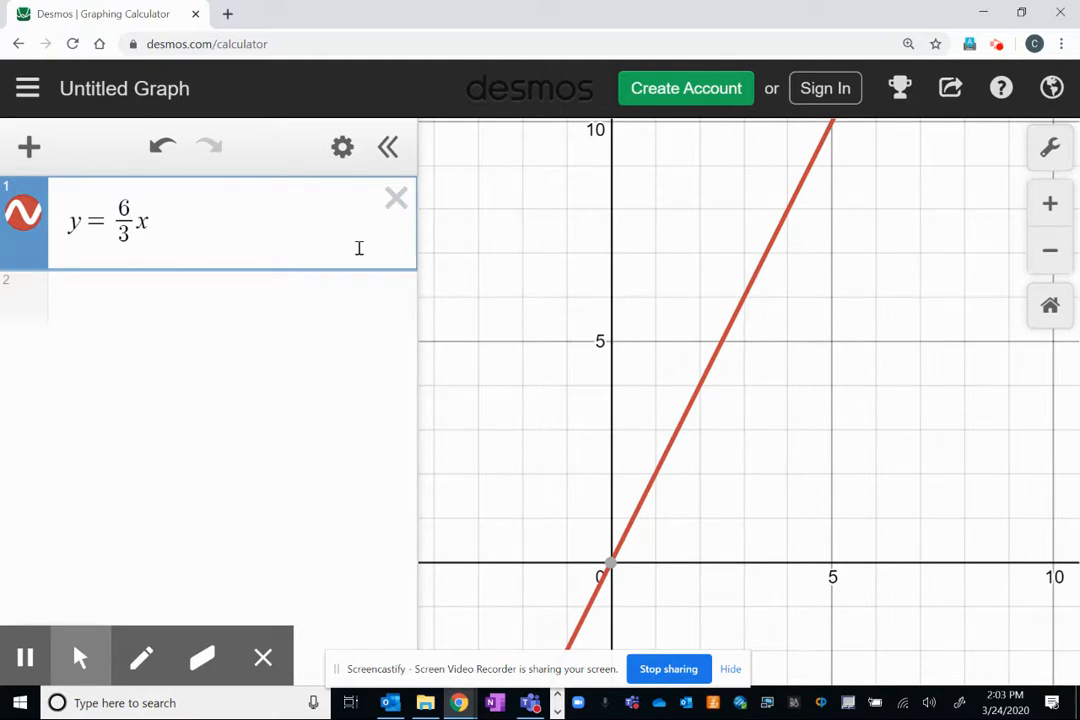
pyautogui.press('Down')
pyautogui.press('BackSpace')
pyautogui.press('BackSpace')
pyautogui.press('BackSpace')
pyautogui.write('2')
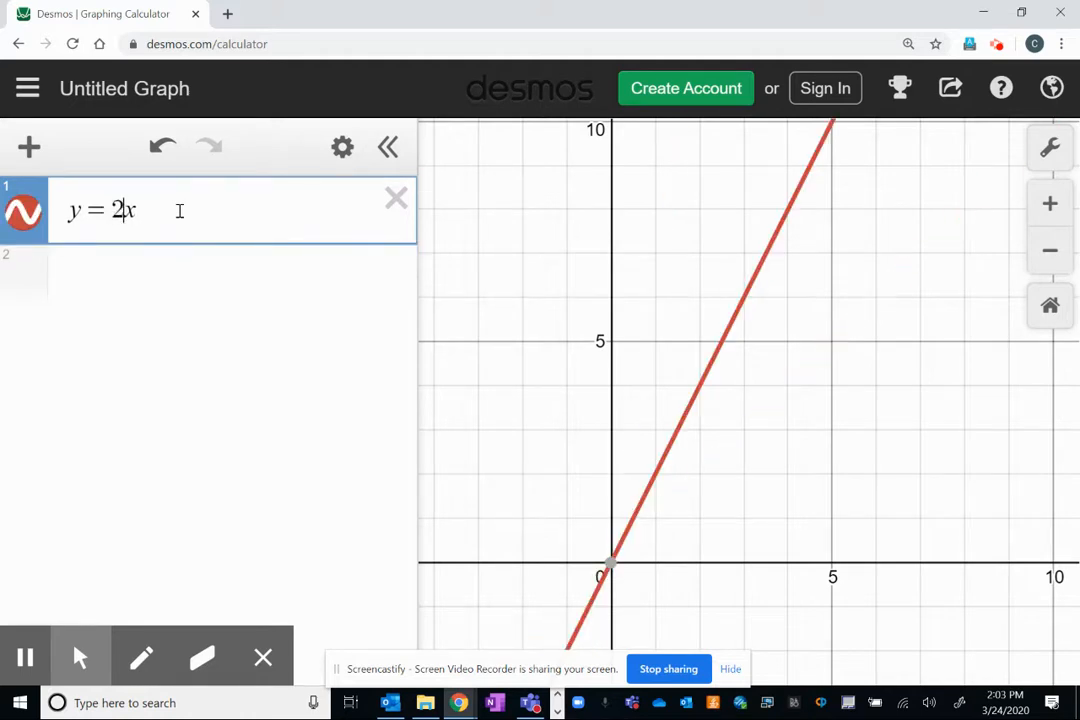
# Inspect the point (3, 6) on the first line, and graph y = -2x + 12 as the second expression.
pyautogui.click(164, 285)
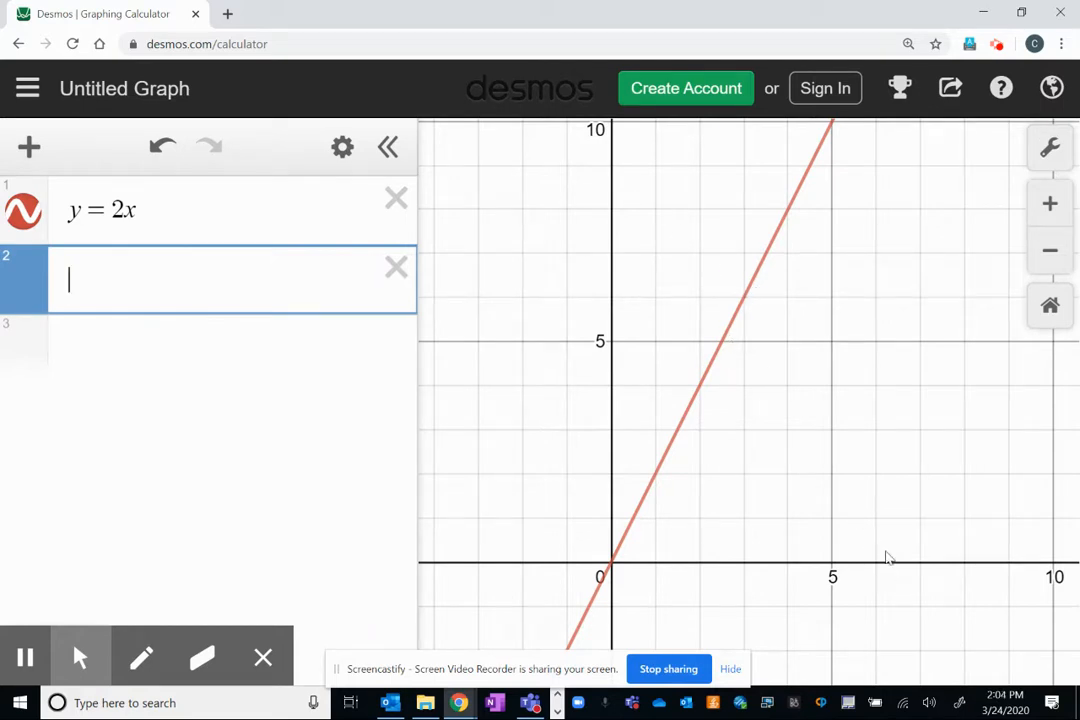
pyautogui.moveTo(745, 300); pyautogui.dragTo(743, 301)
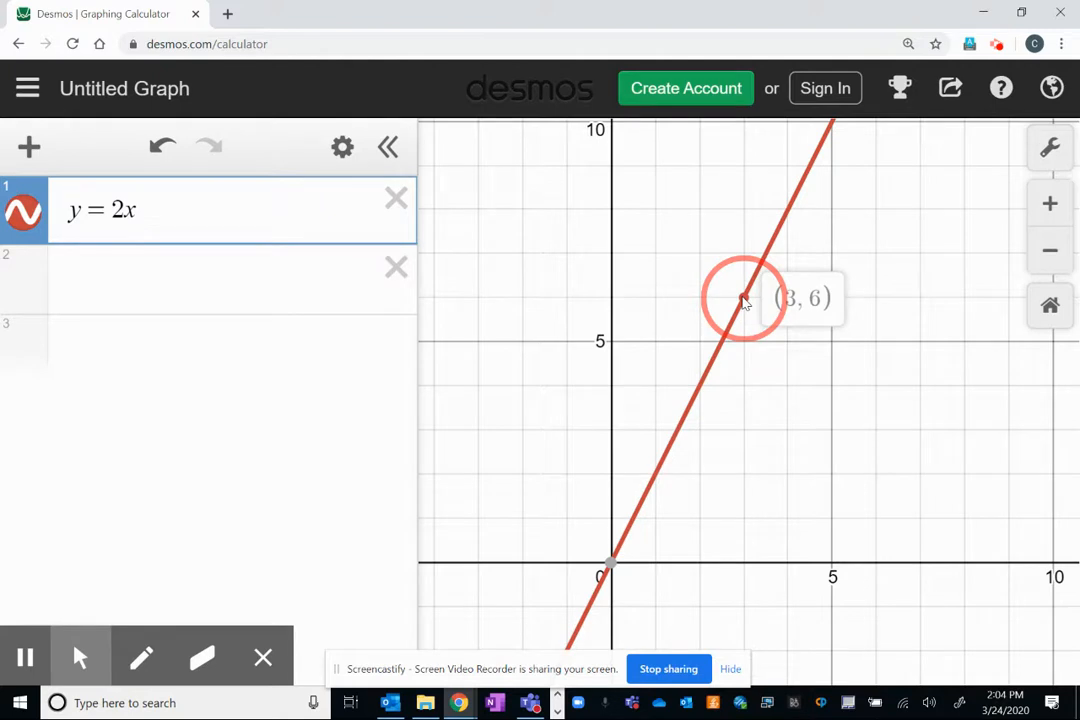
pyautogui.moveTo(743, 300); pyautogui.dragTo(744, 302)
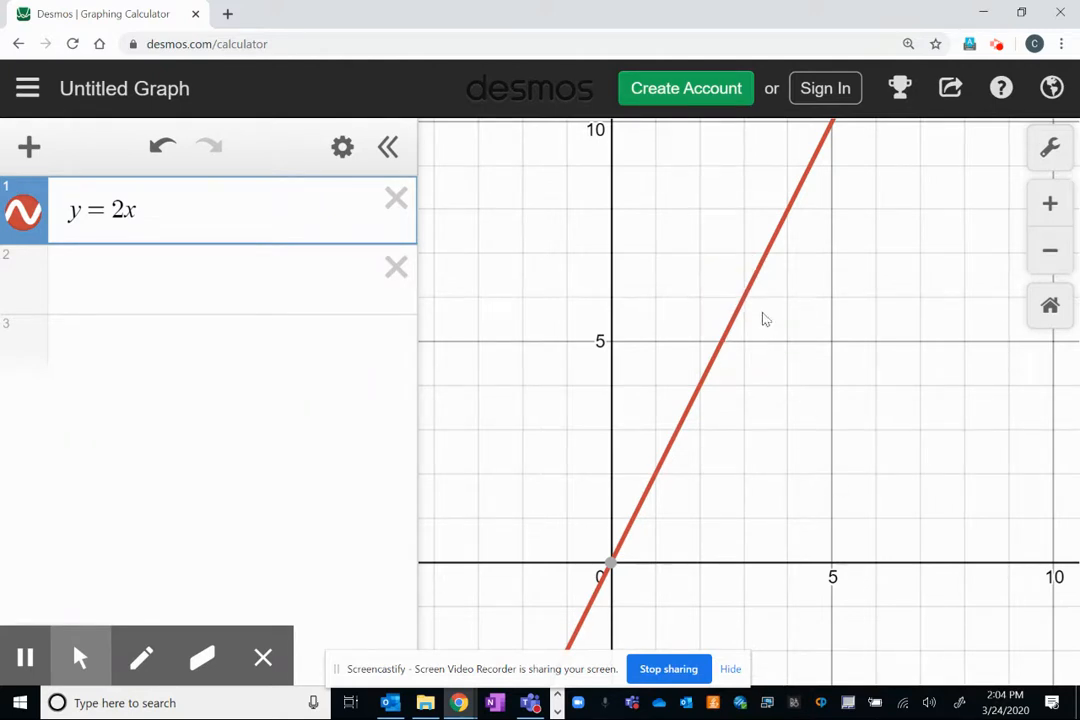
pyautogui.moveTo(758, 233); pyautogui.dragTo(770, 335)
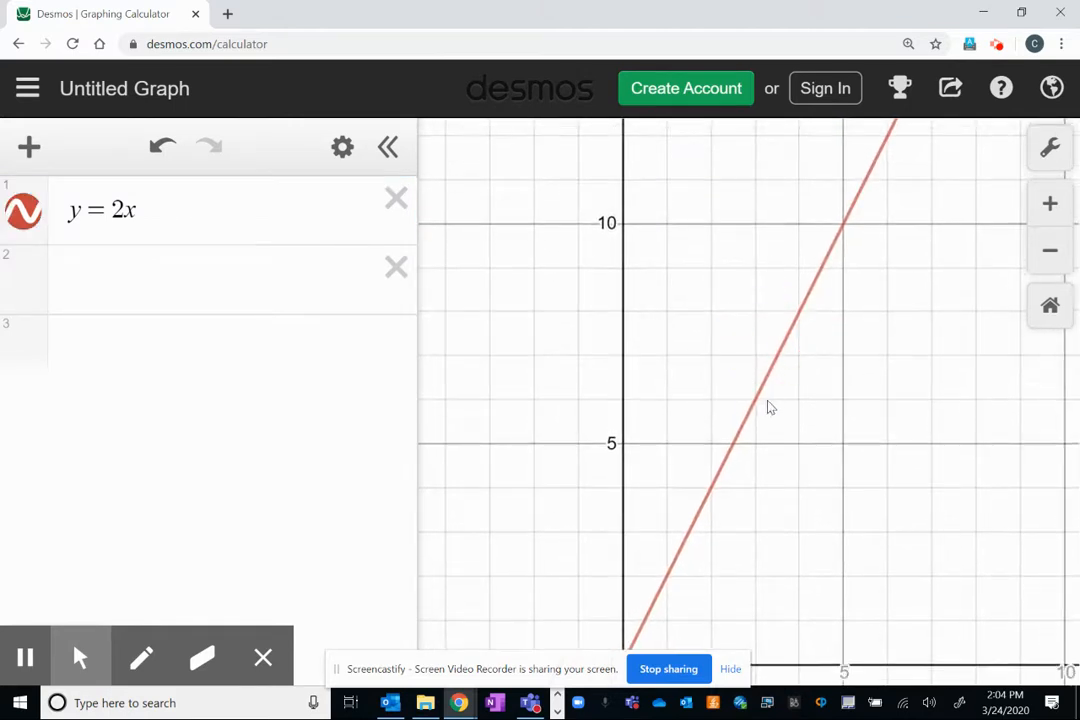
pyautogui.click(758, 398)
pyautogui.moveTo(758, 398); pyautogui.dragTo(755, 315)
pyautogui.click(714, 316)
pyautogui.click(625, 141)
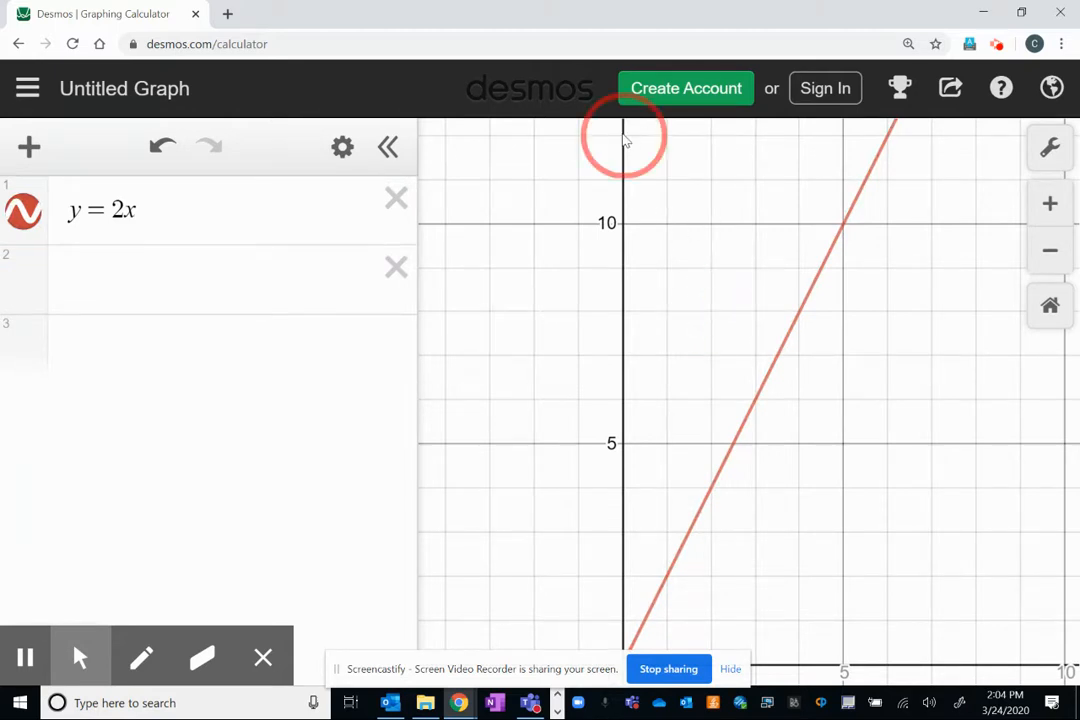
pyautogui.click(126, 283)
pyautogui.write('y=-')
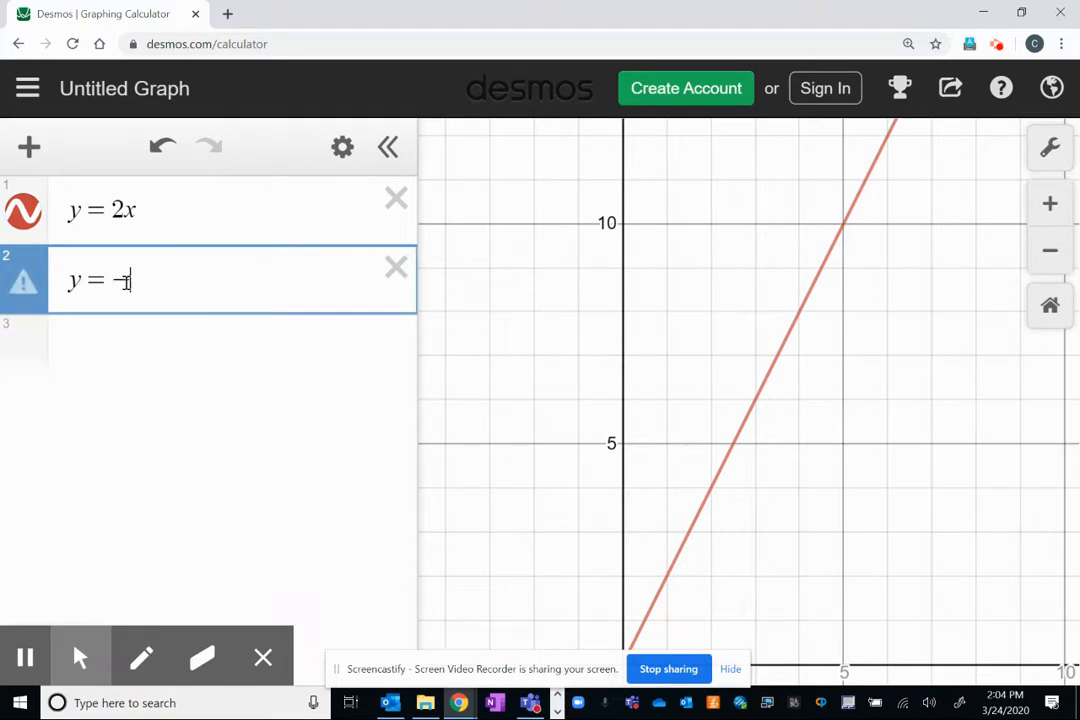
pyautogui.write('2x+12')
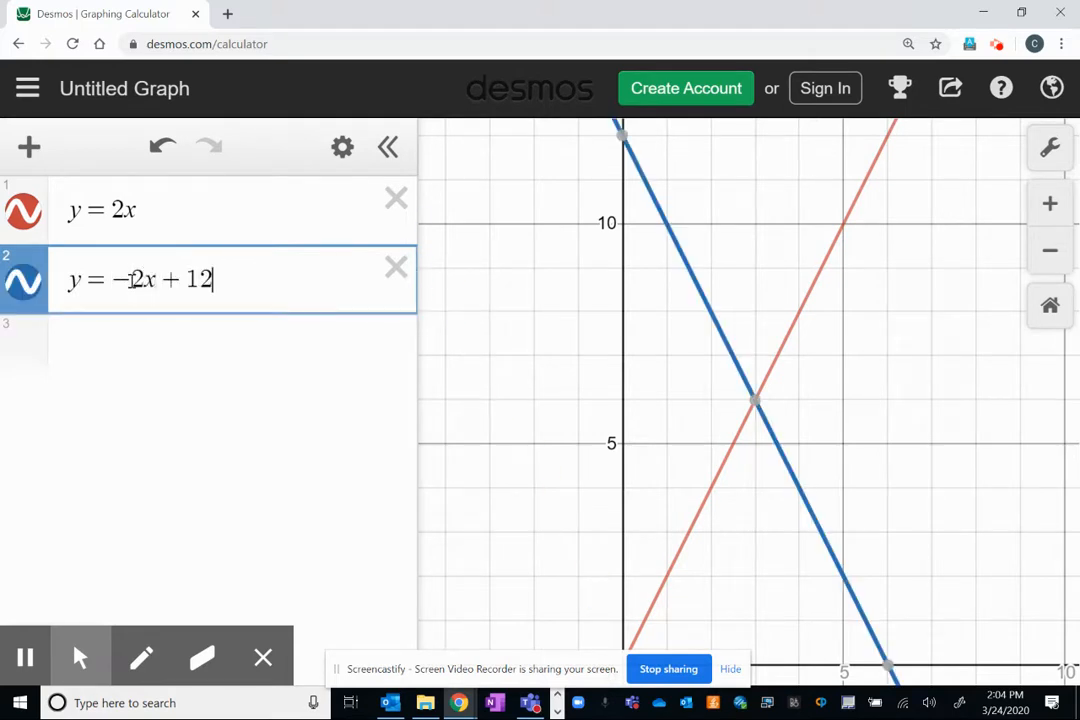
# Try 10 as the constant of the second line, and set it back to 12.
pyautogui.moveTo(876, 494); pyautogui.dragTo(842, 359)
pyautogui.click(722, 268)
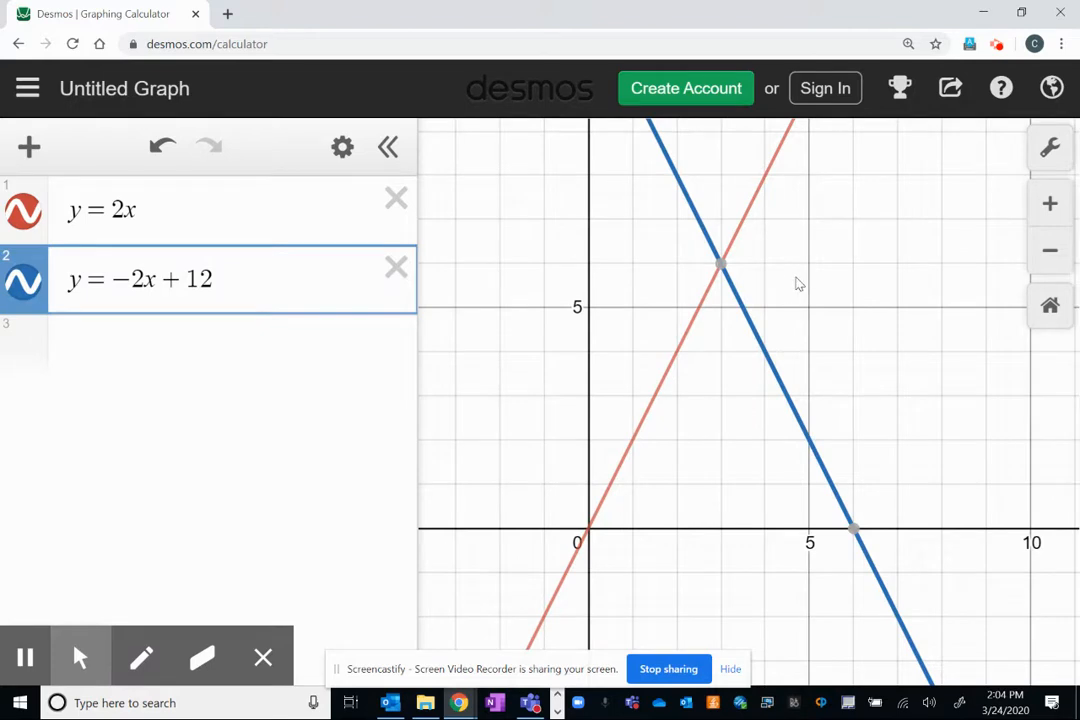
pyautogui.click(250, 269)
pyautogui.press('BackSpace')
pyautogui.write('0')
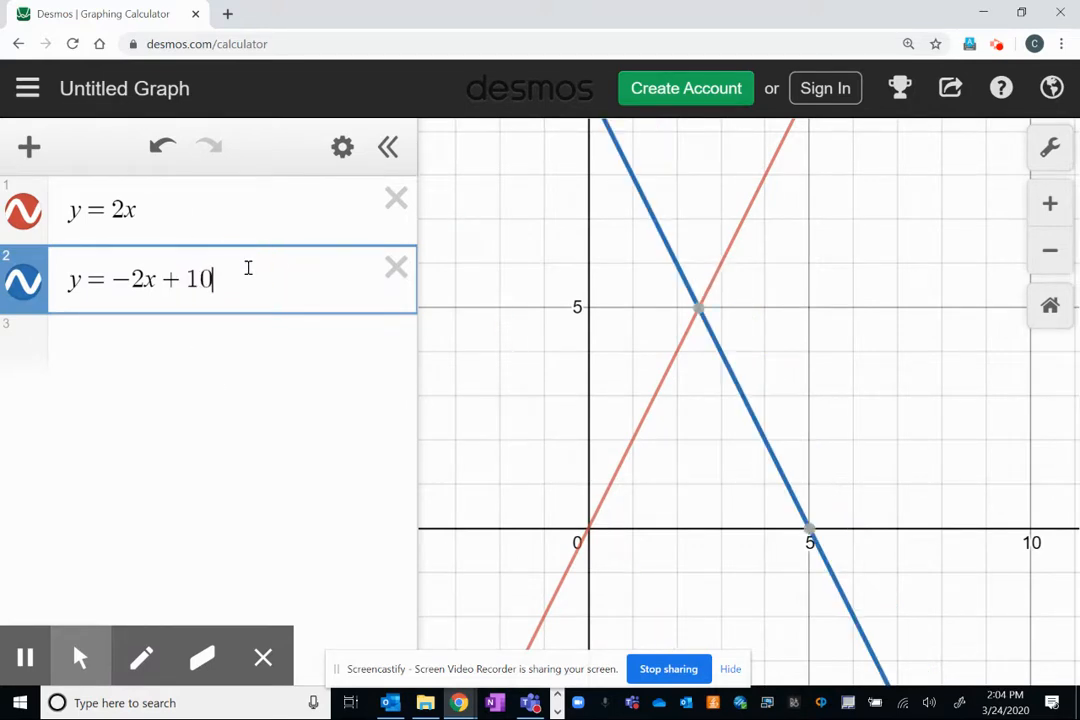
pyautogui.press('BackSpace')
pyautogui.write('2')
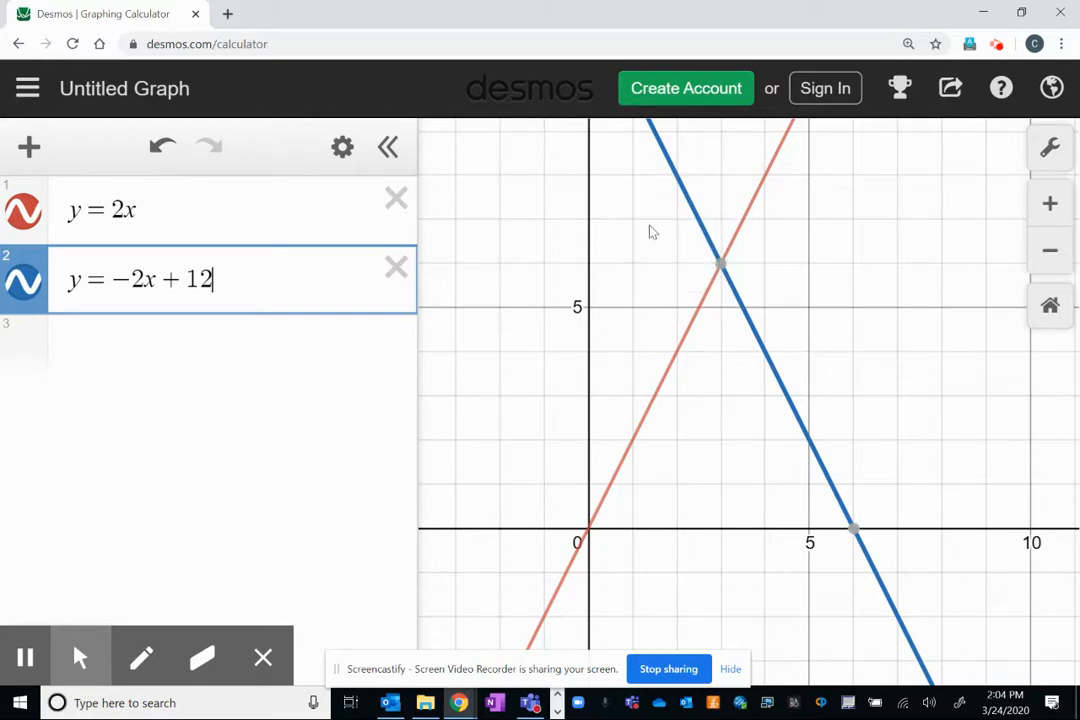
pyautogui.click(826, 267)
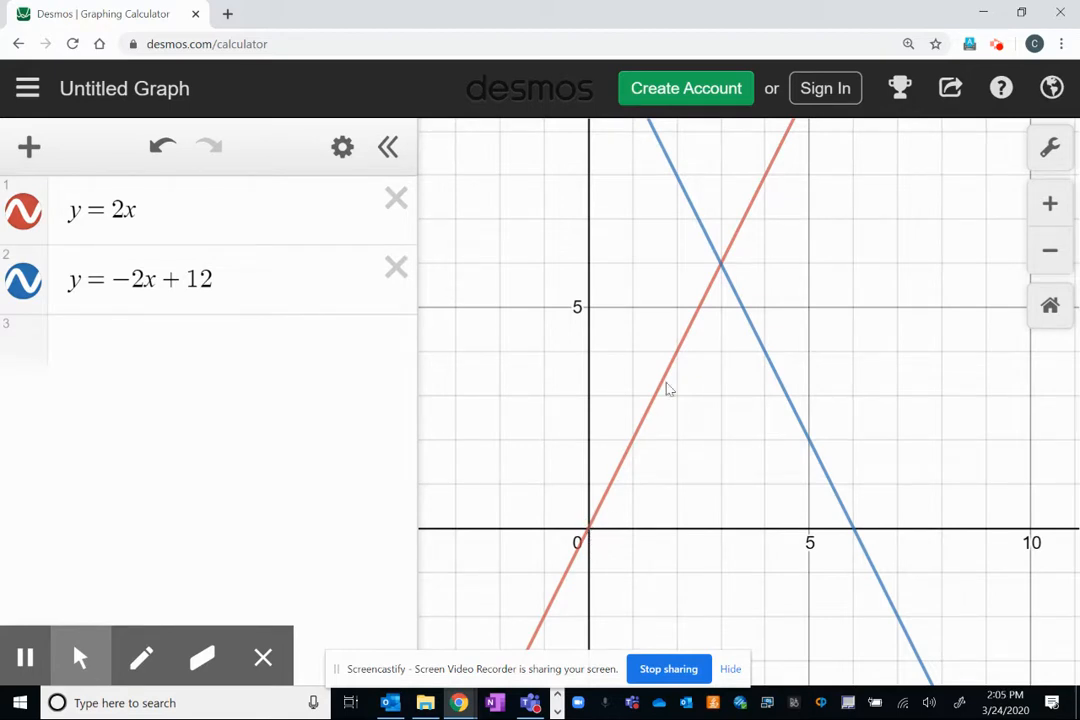
# Restrict the line y = 2x to the domain 0 ≤ x ≤ 3.
pyautogui.click(265, 215)
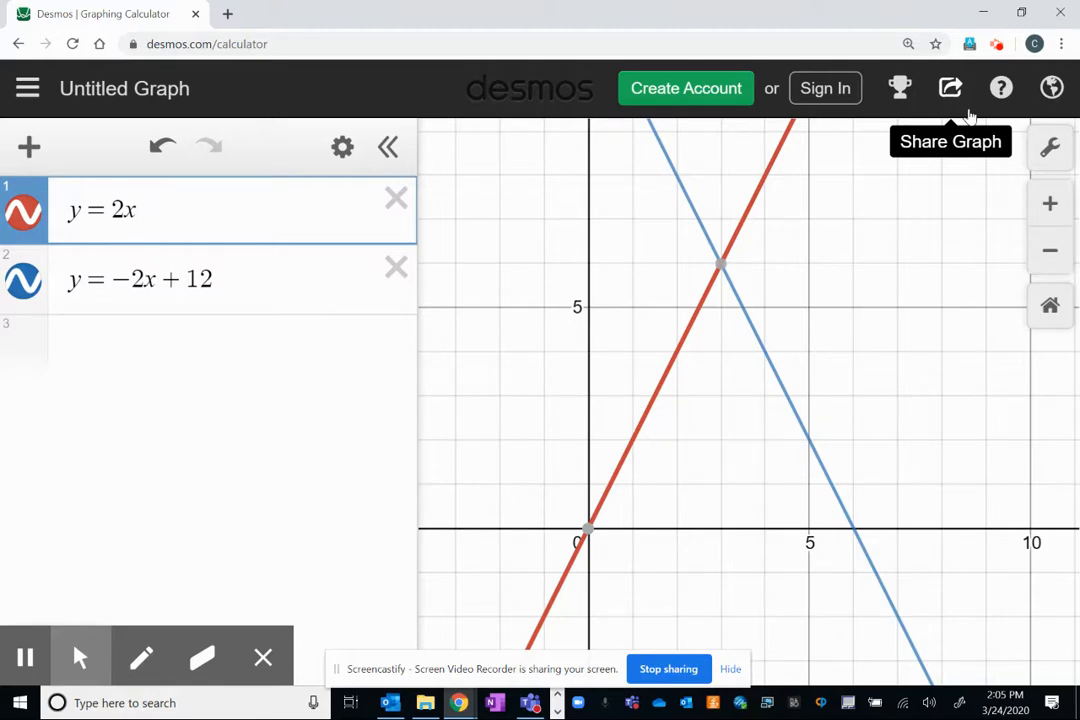
pyautogui.write('{')
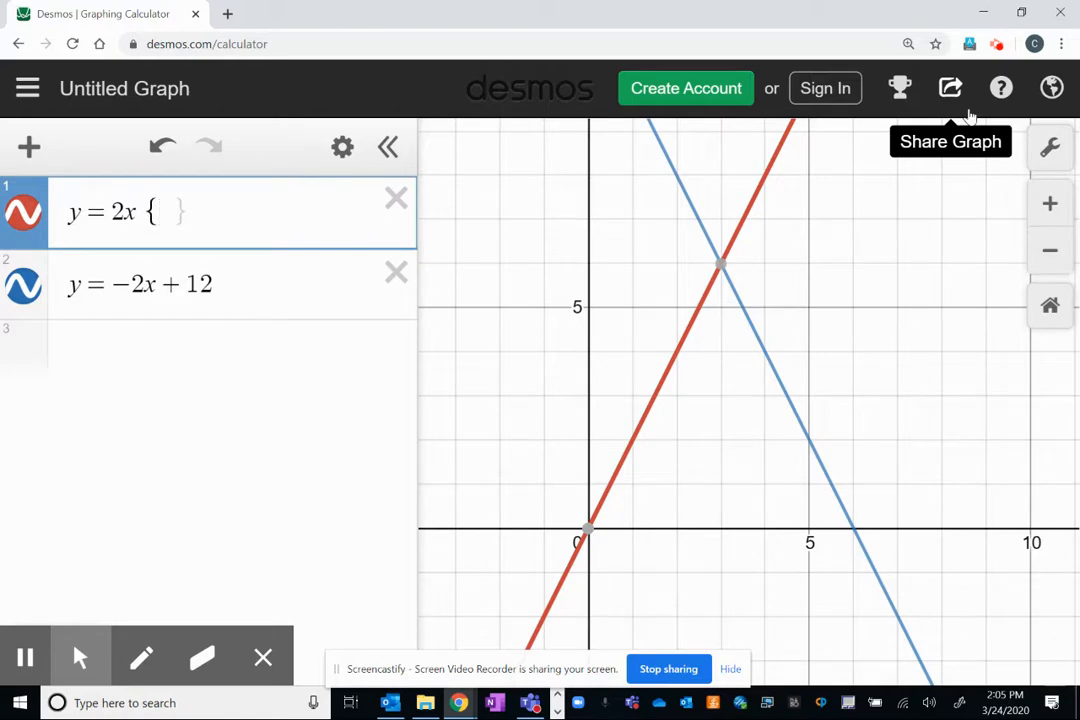
pyautogui.write('0<=x')
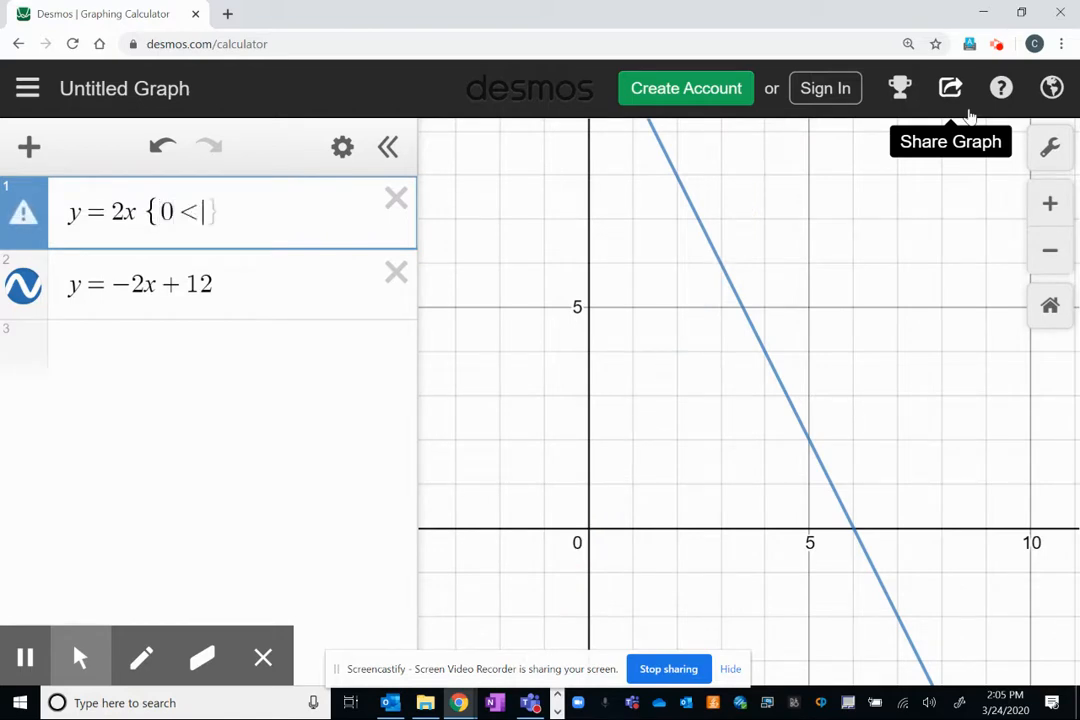
pyautogui.write('<=3')
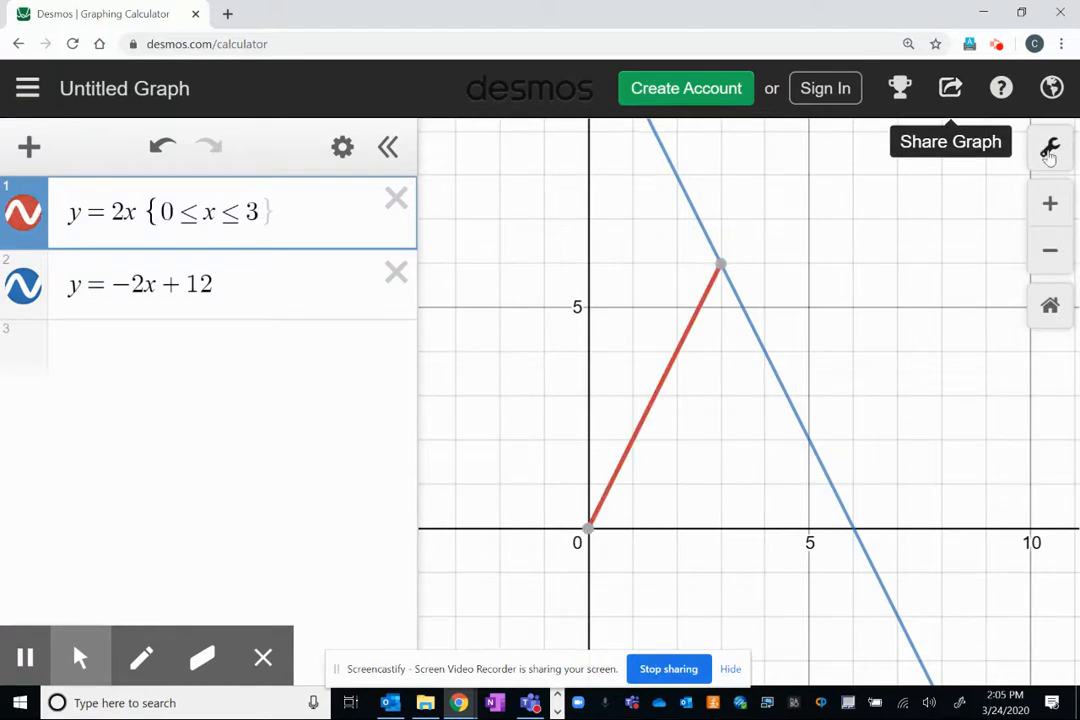
pyautogui.click(372, 203)
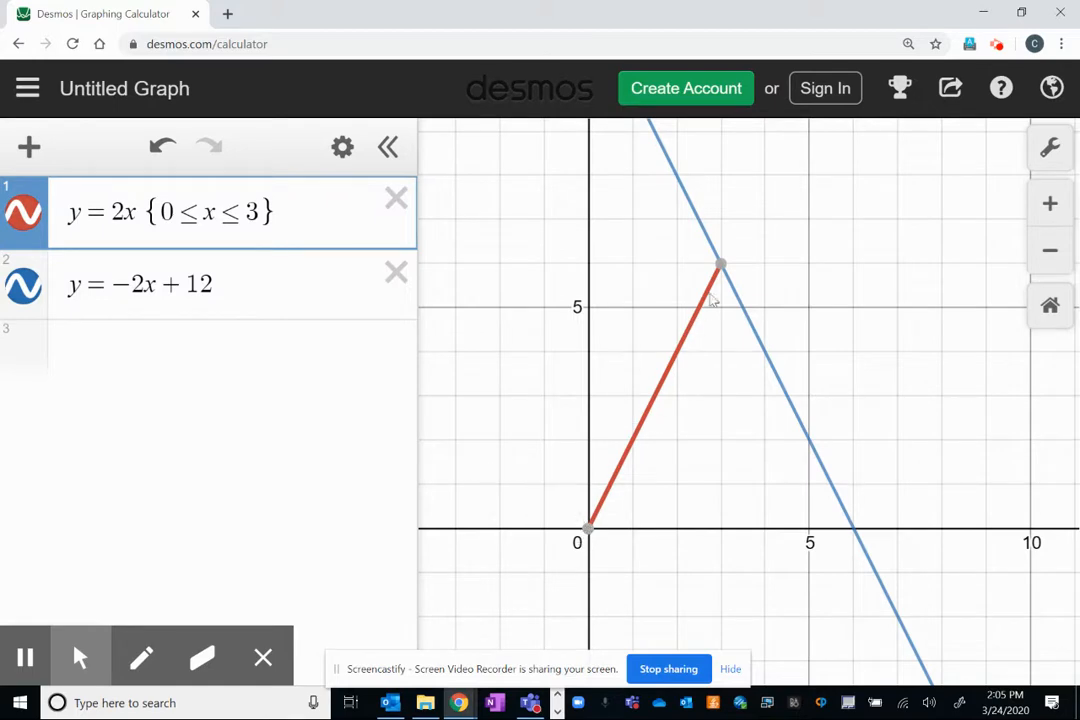
# Restrict the line y = -2x + 12 to the domain 3 ≤ x ≤ 6.
pyautogui.moveTo(730, 265)
pyautogui.click(306, 286)
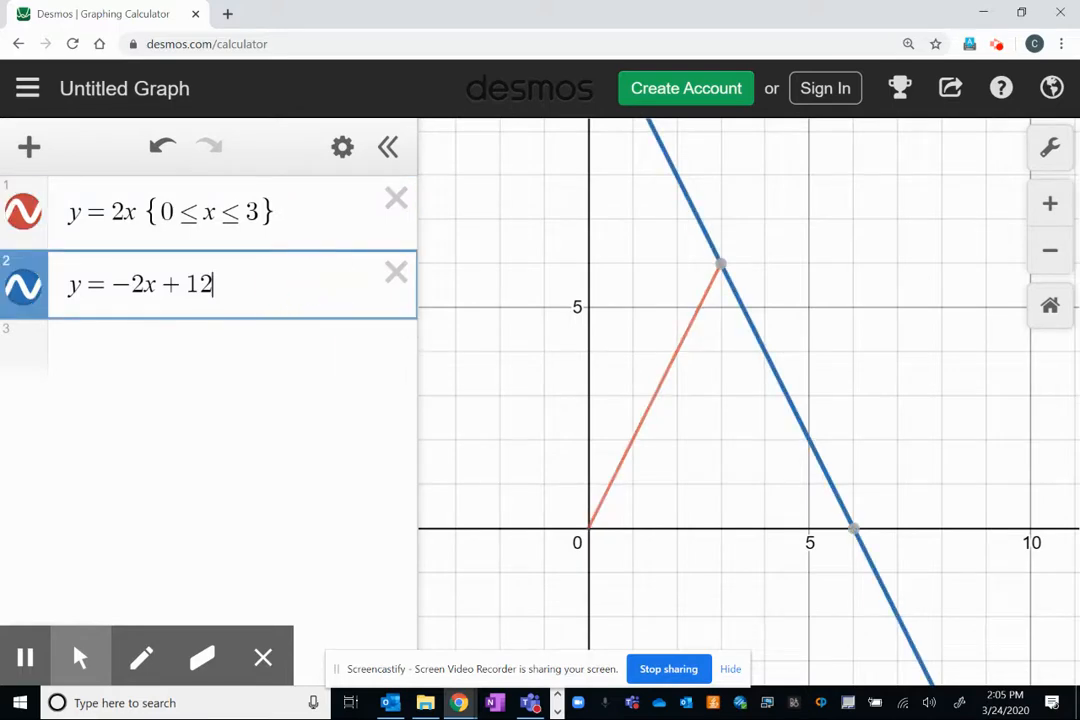
pyautogui.write('{')
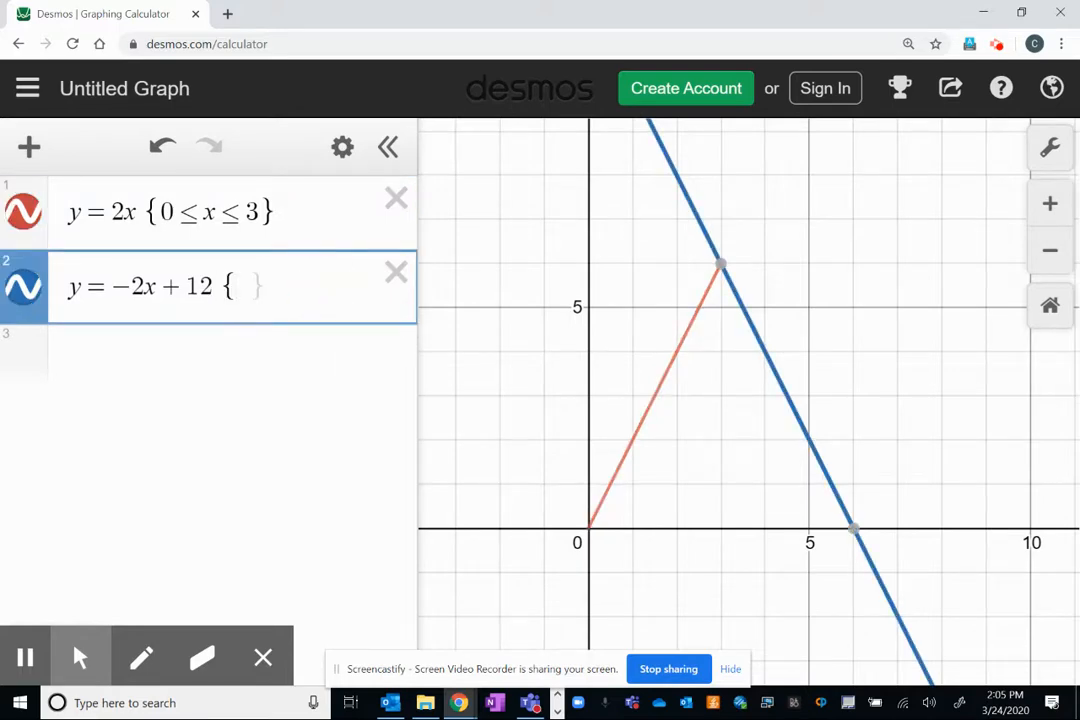
pyautogui.write('3<=x')
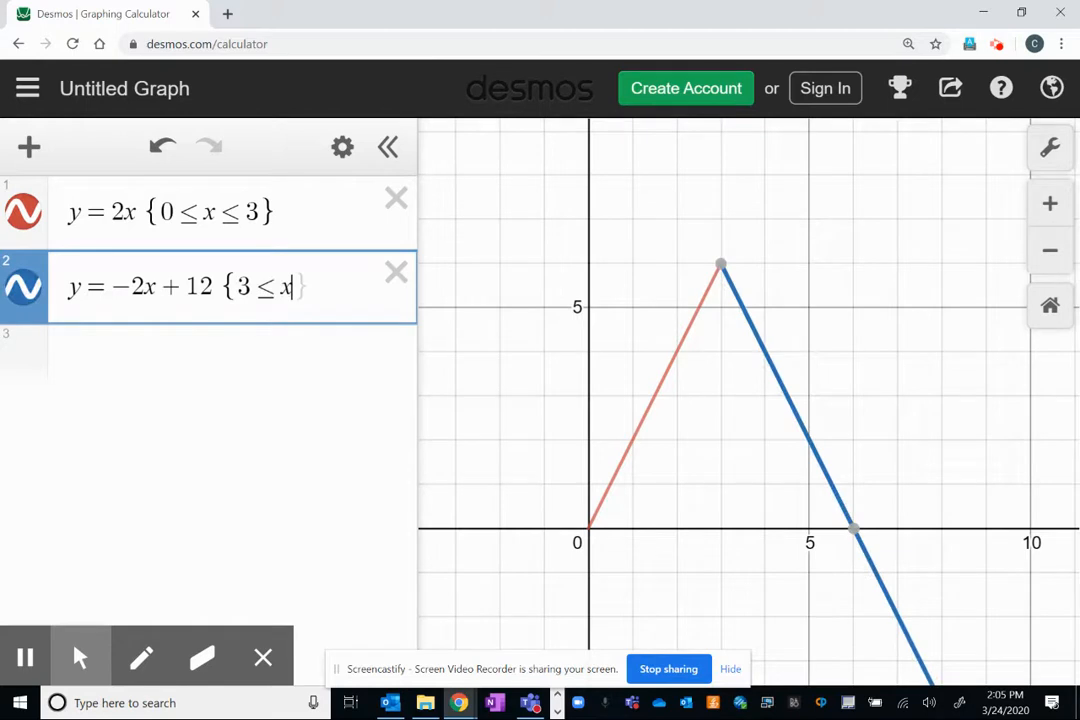
pyautogui.write('<=')
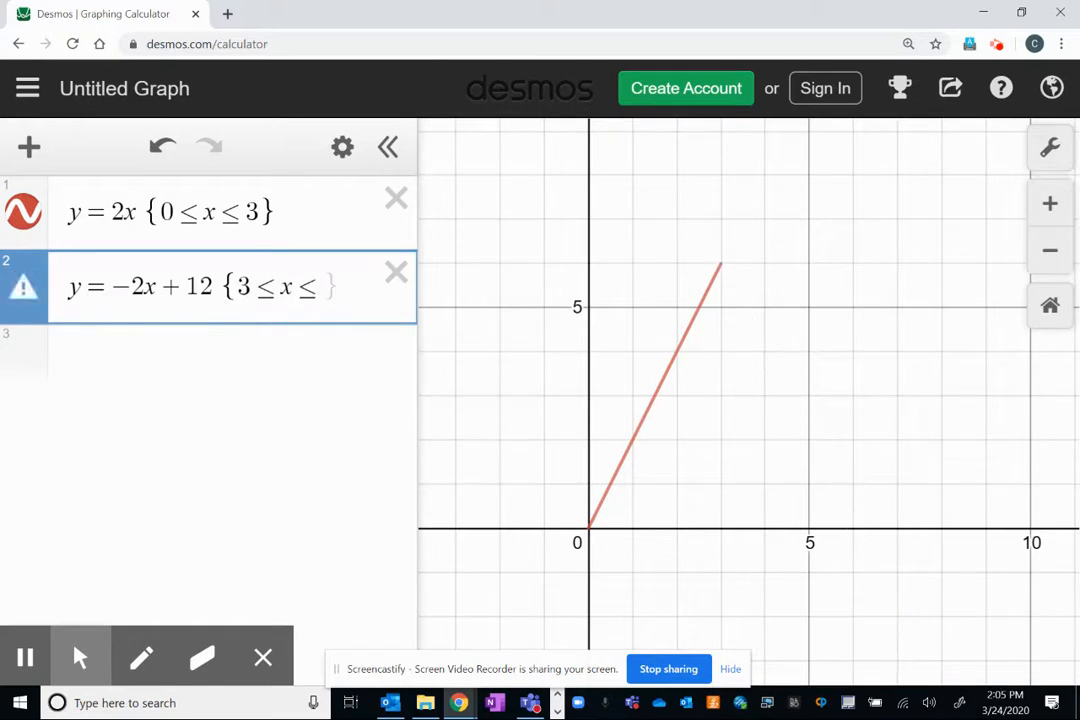
pyautogui.write('6')
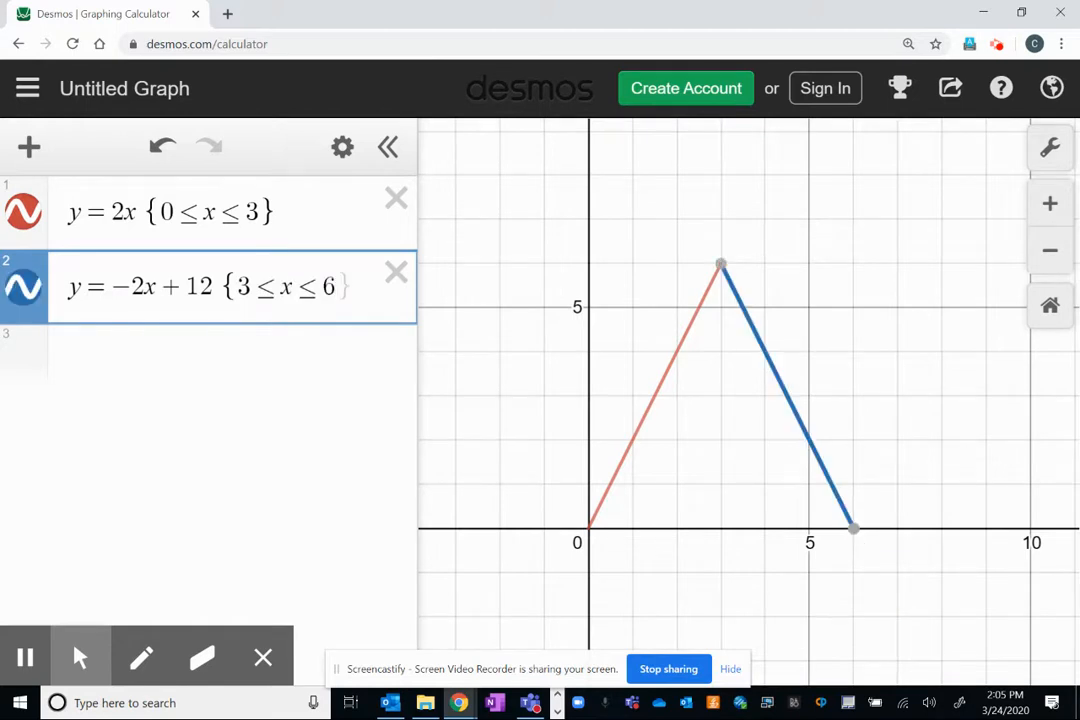
pyautogui.click(882, 292)
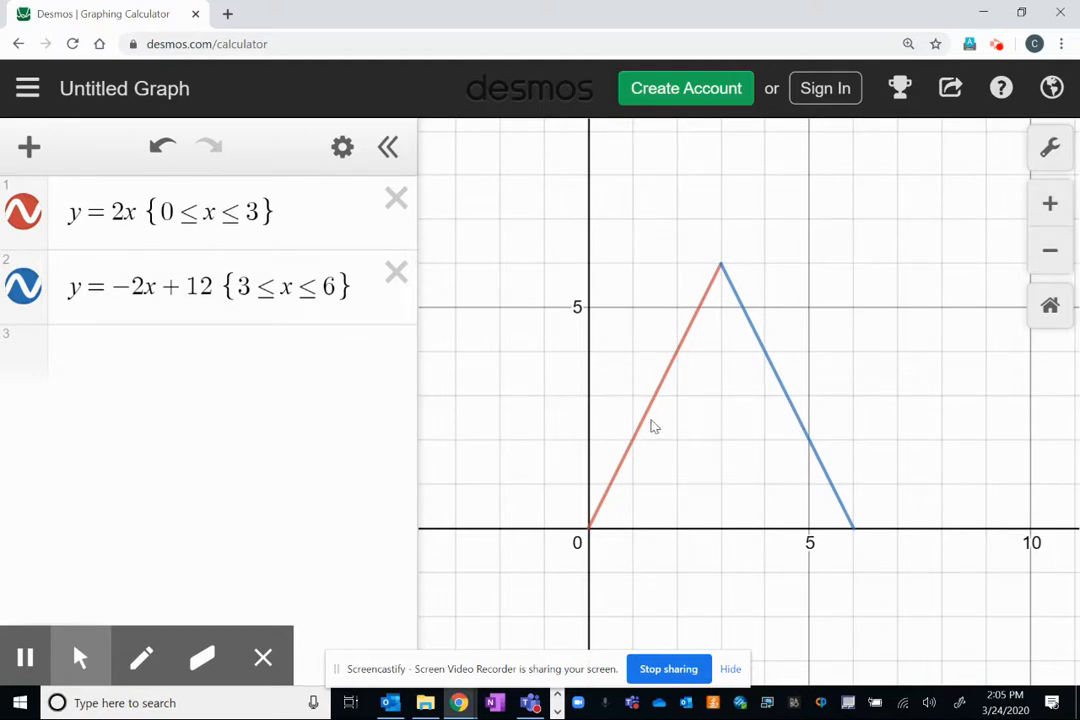
# Add a horizontal line as the third expression, trying y = 2 and y = 3 before settling on y = 2.5.
pyautogui.click(156, 358)
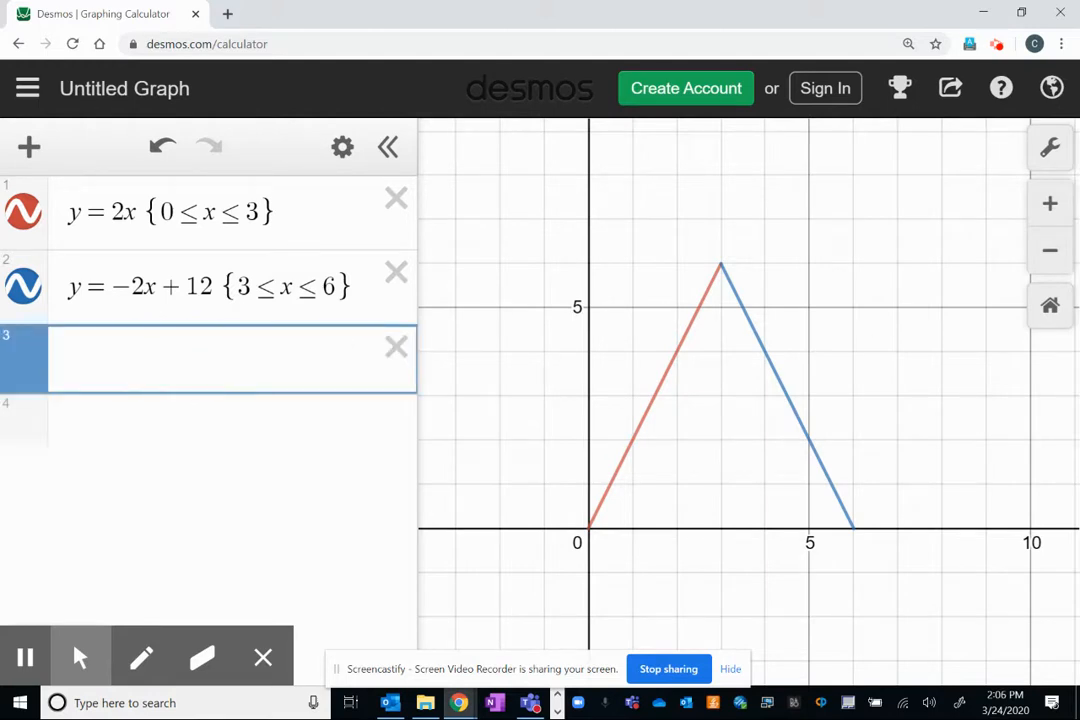
pyautogui.write('y=2')
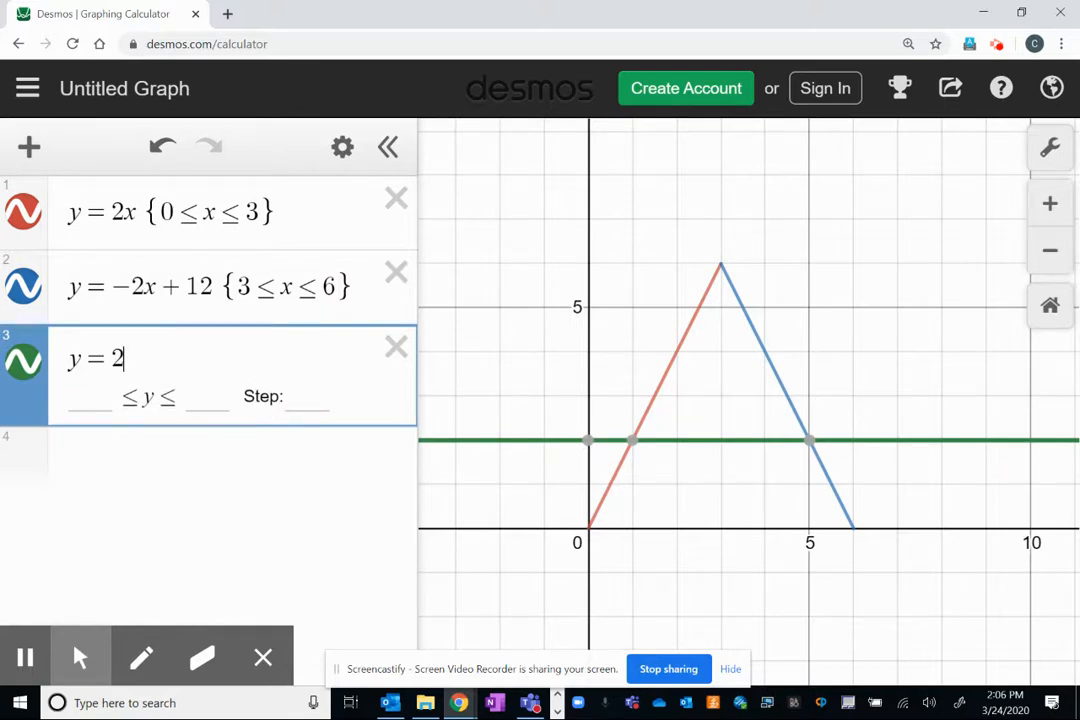
pyautogui.press('BackSpace')
pyautogui.write('3')
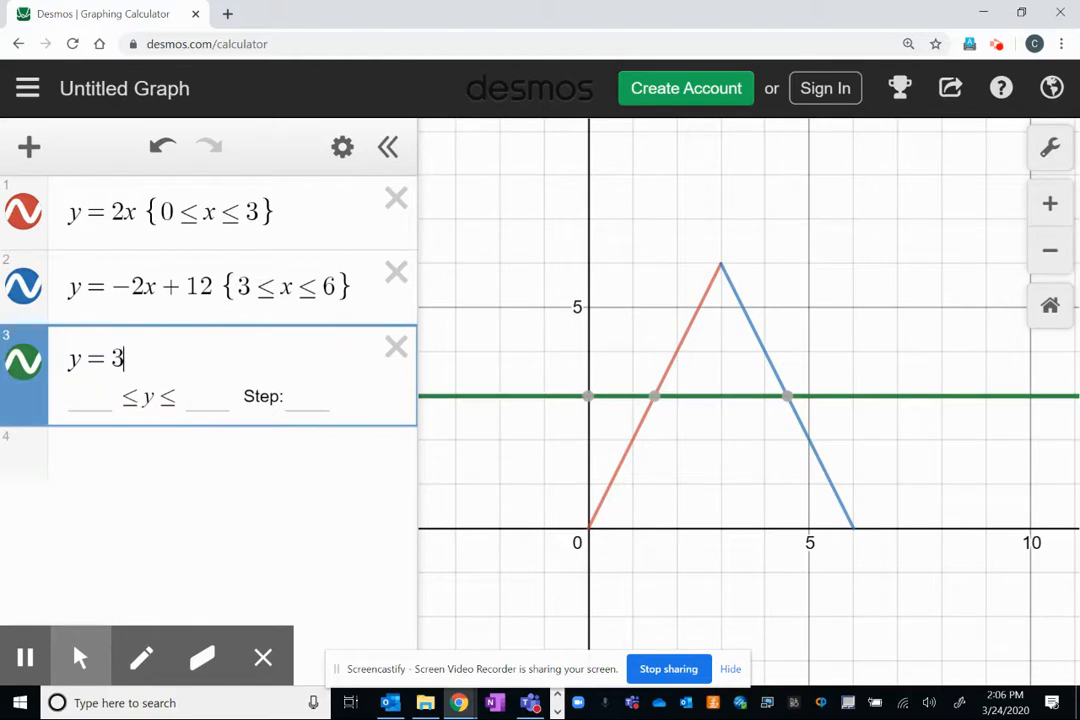
pyautogui.press('BackSpace')
pyautogui.write('2.5')
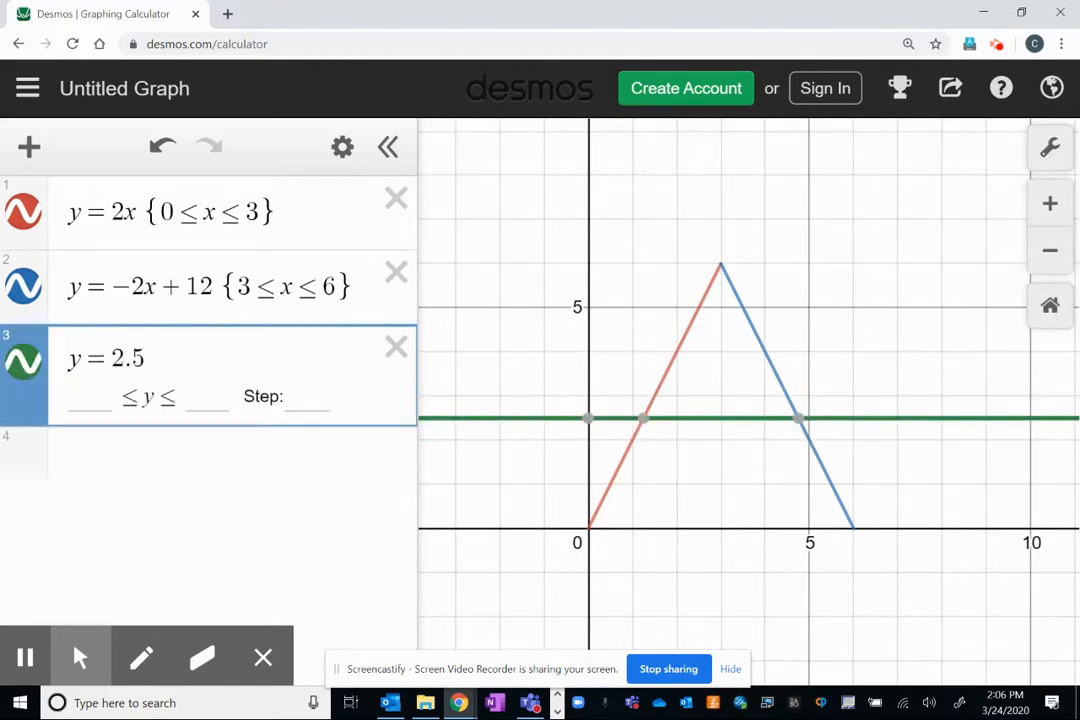
# Read where y = 2.5 crosses the two slanted lines, and restrict it to the domain 1.25 ≤ x ≤ 4.75.
pyautogui.click(642, 421)
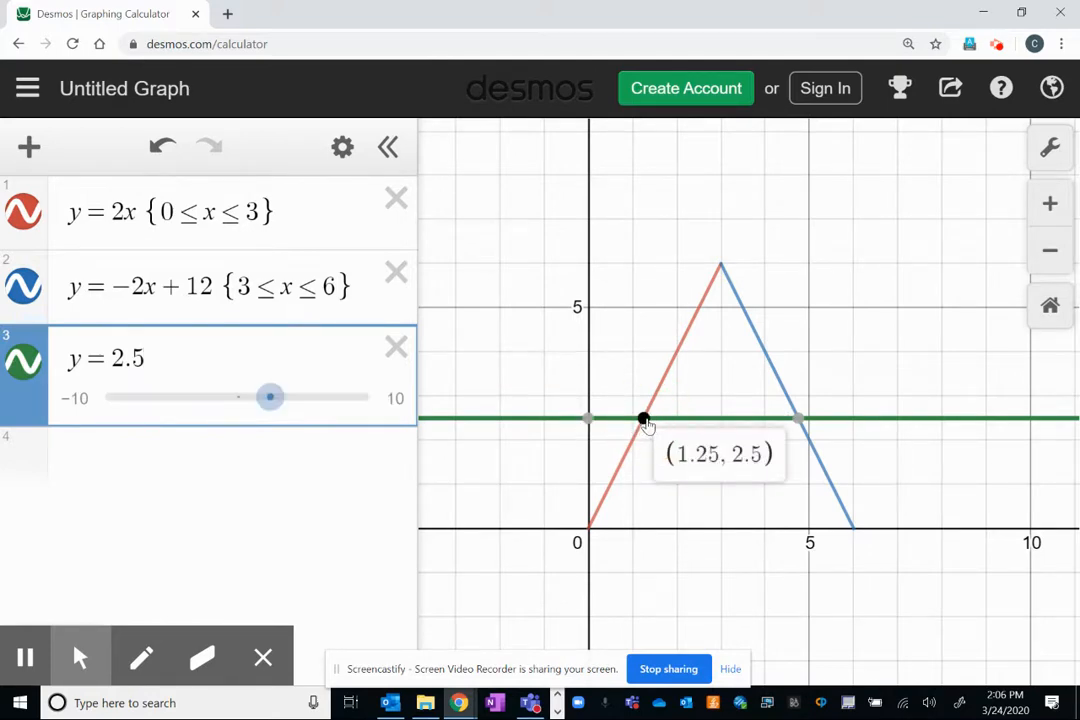
pyautogui.click(798, 418)
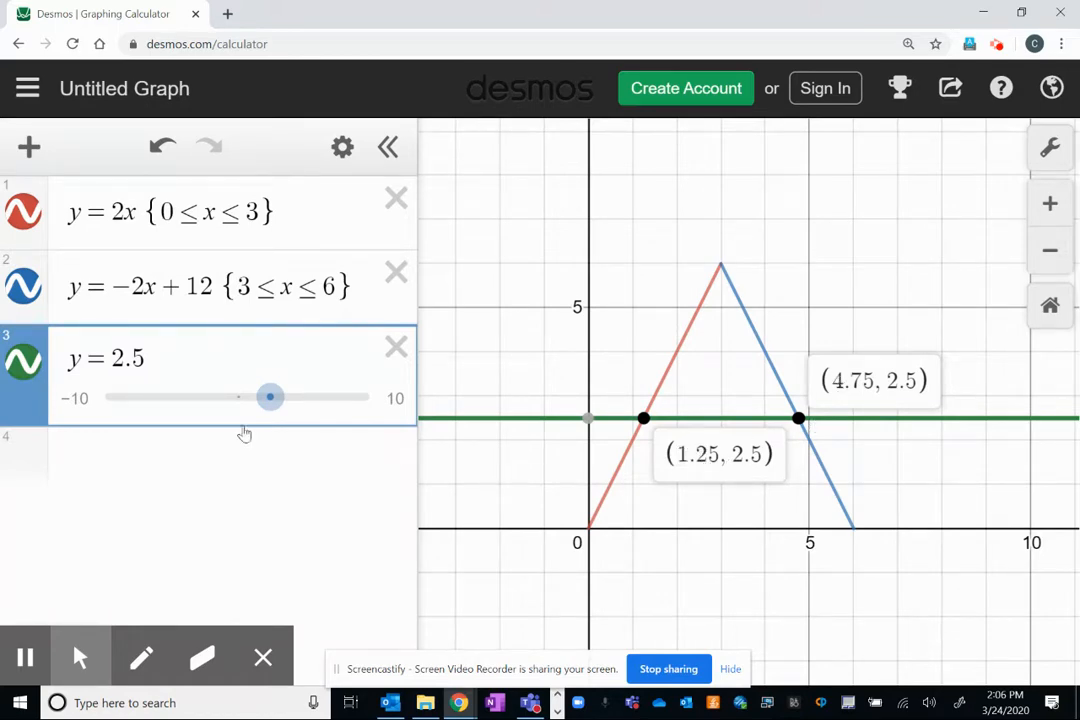
pyautogui.click(198, 355)
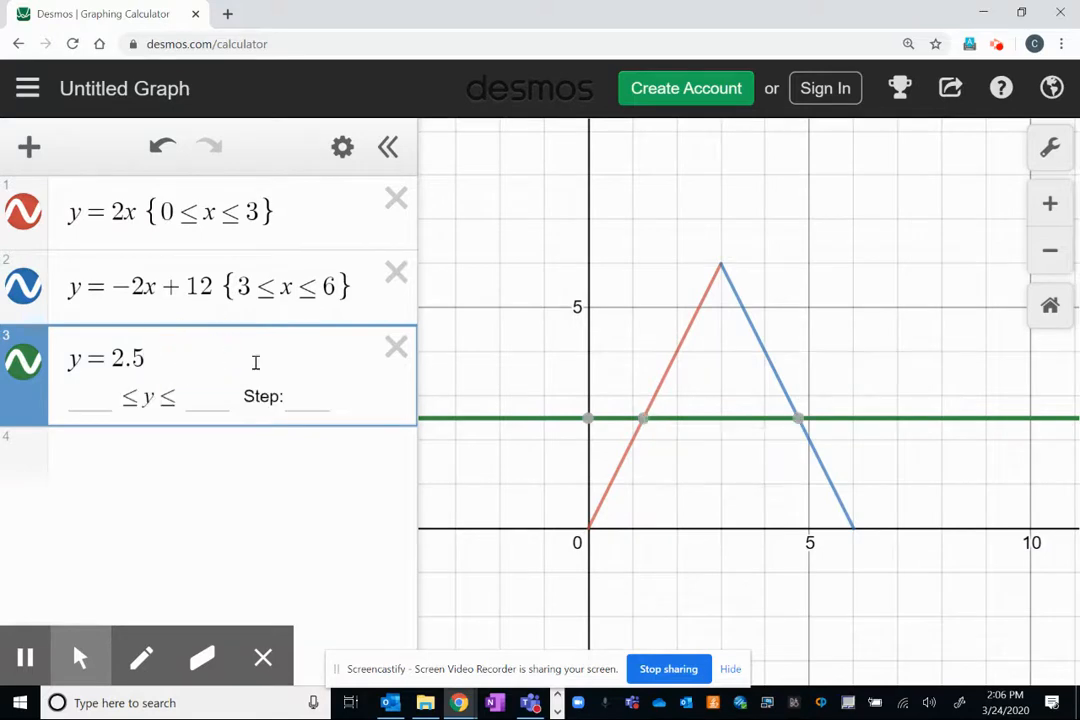
pyautogui.write('{')
pyautogui.write('1.25,')
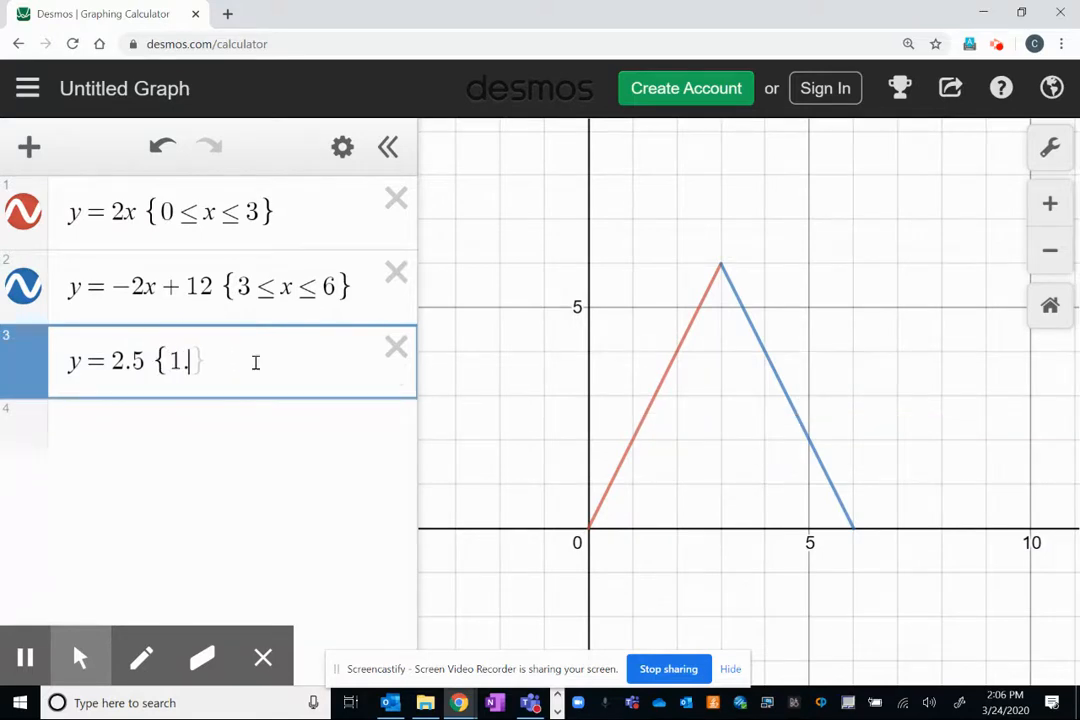
pyautogui.write('<=x<')
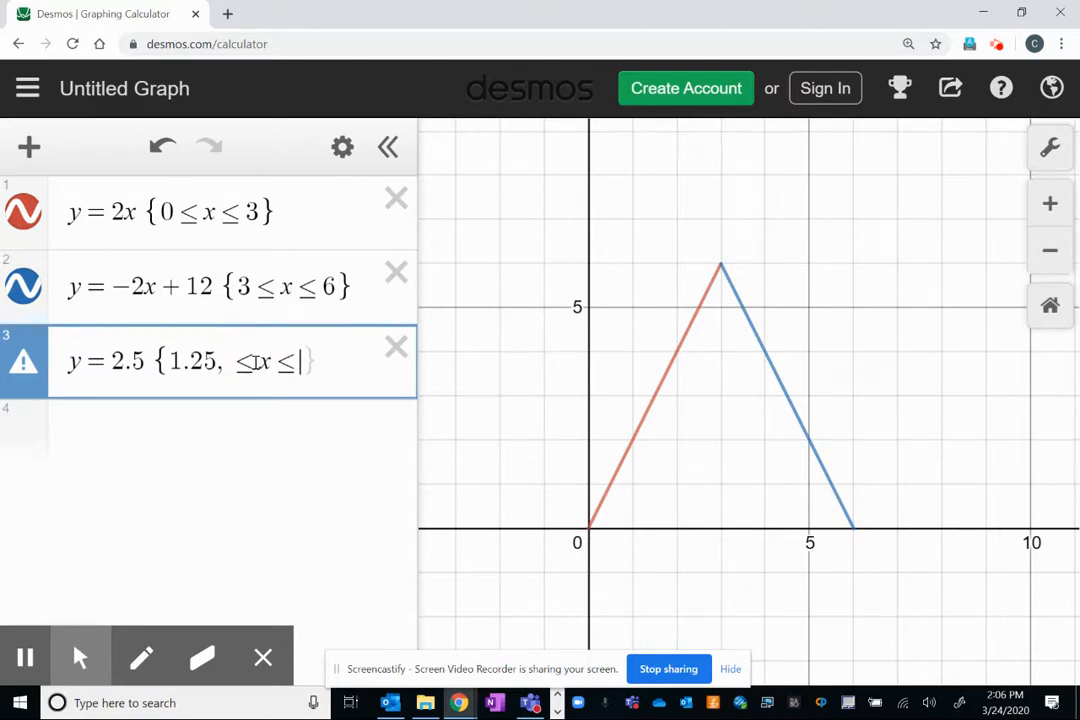
pyautogui.click(228, 361)
pyautogui.press('BackSpace')
pyautogui.click(281, 364)
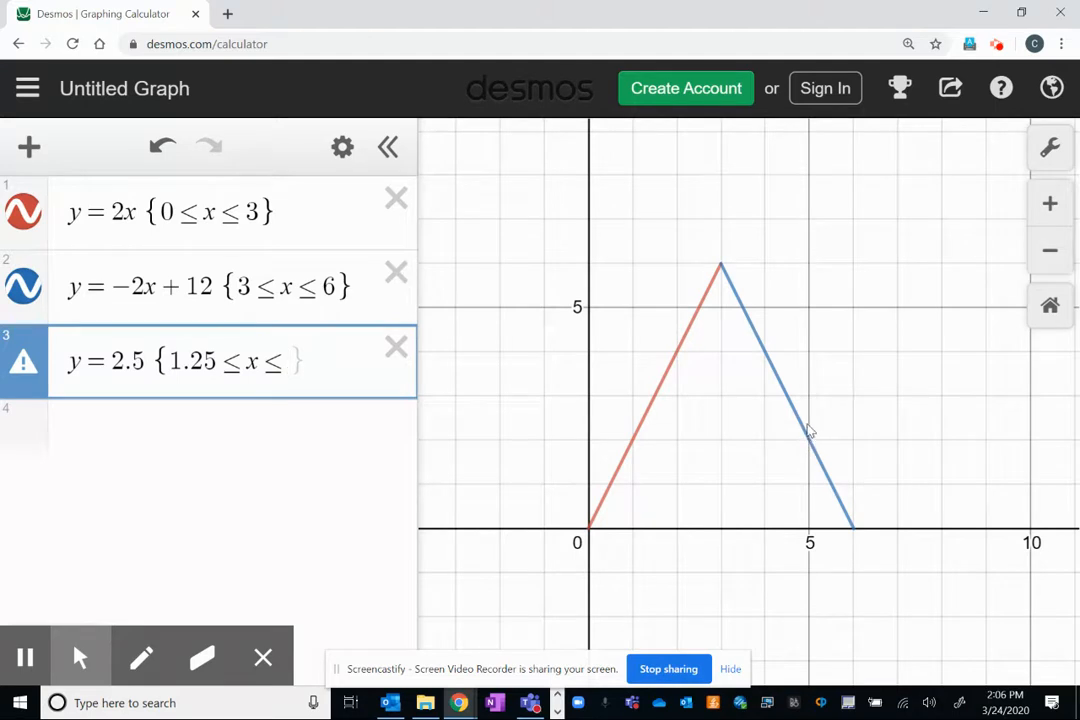
pyautogui.write('4.7')
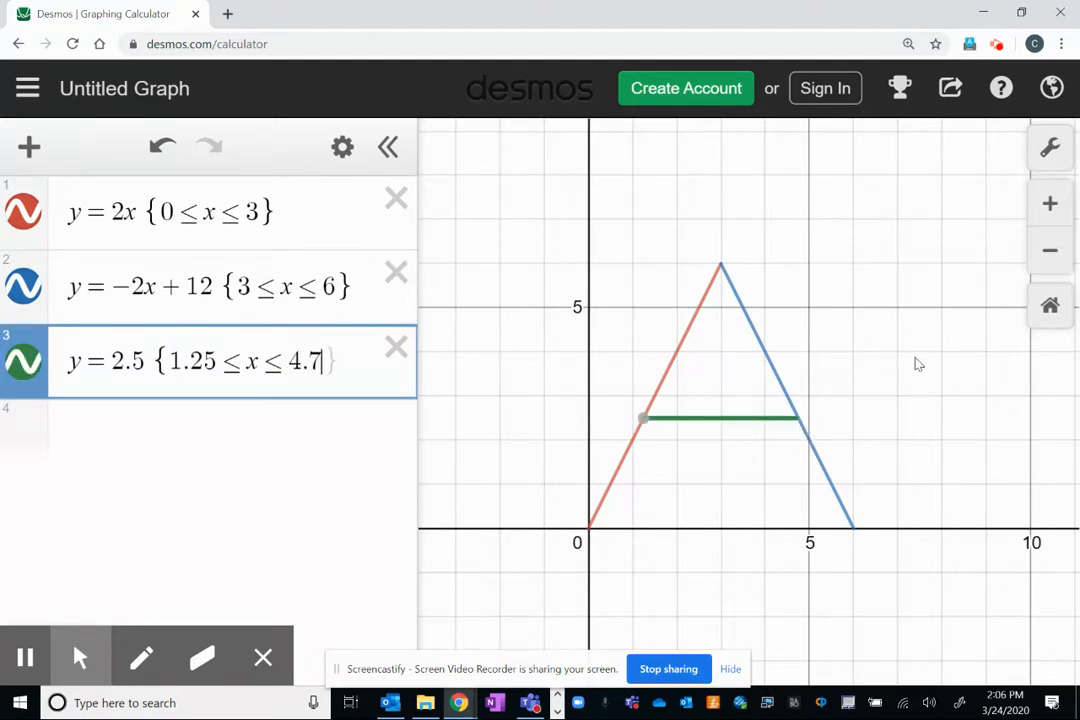
pyautogui.write('5}')
# Display the coordinates of both endpoints of the horizontal segment to check them against the slanted lines.
pyautogui.click(800, 420)
pyautogui.click(641, 419)
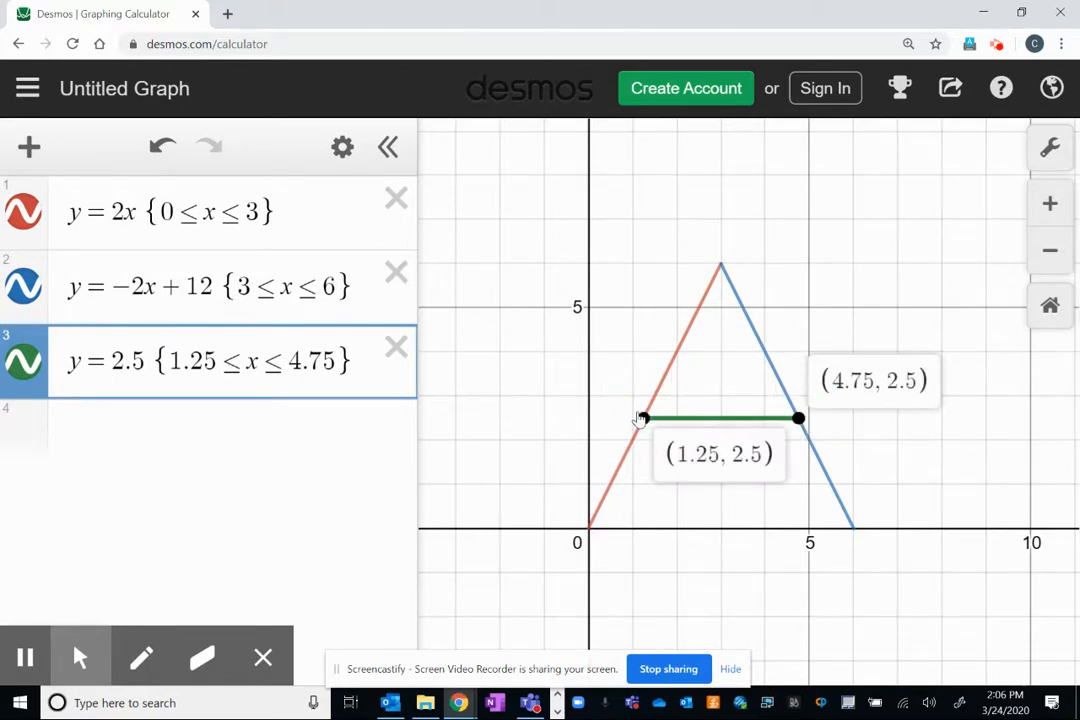
pyautogui.click(803, 258)
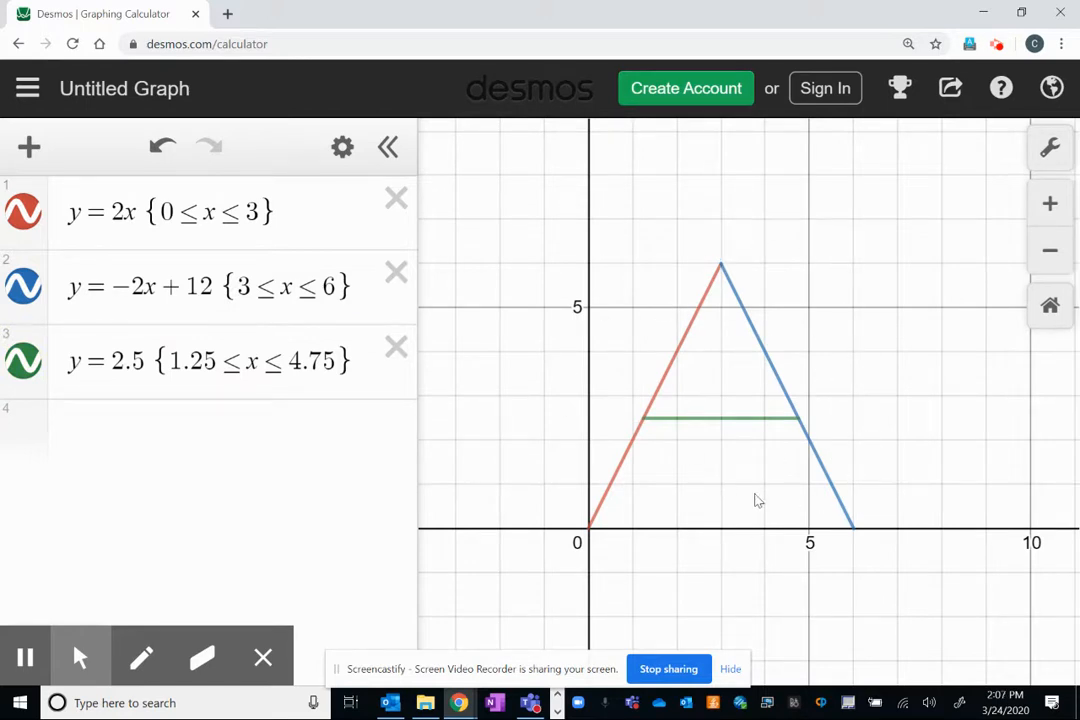
# Change the color of the first line and the horizontal crossbar to blue, matching the second line.
pyautogui.click(342, 147)
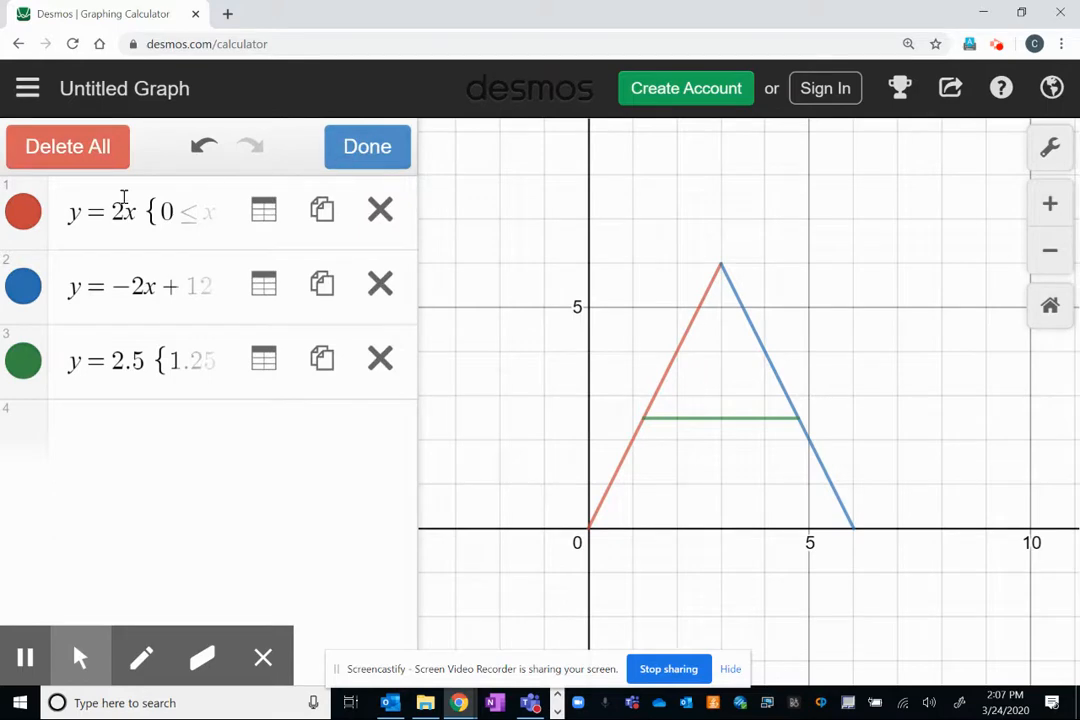
pyautogui.click(24, 215)
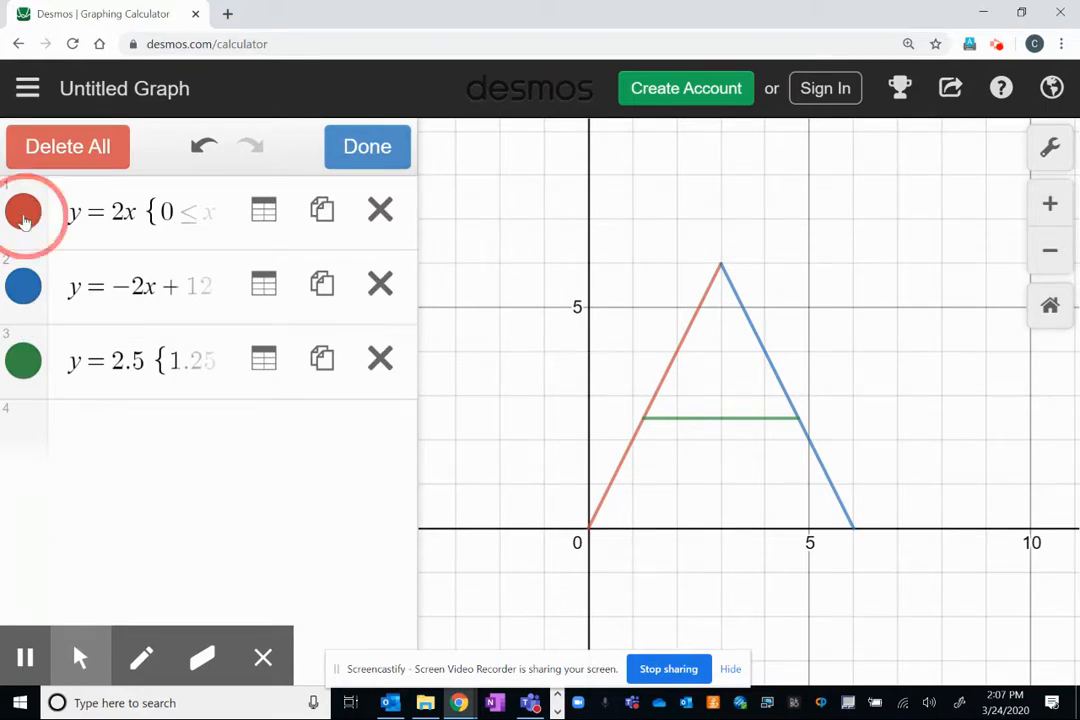
pyautogui.click(270, 214)
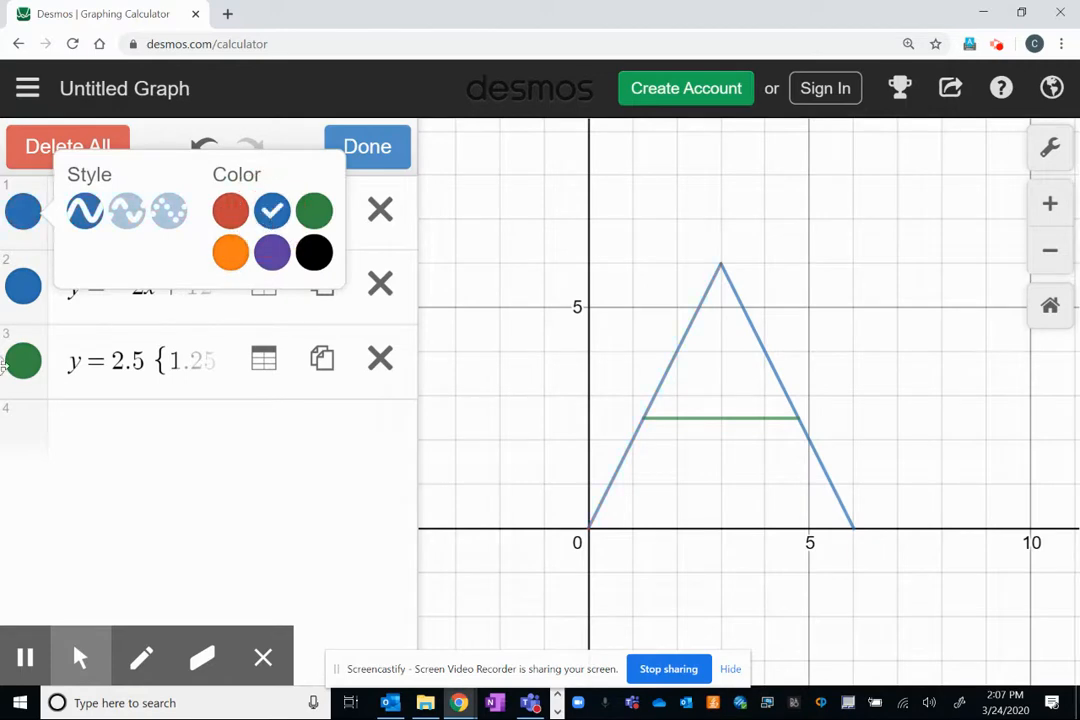
pyautogui.click(22, 360)
pyautogui.click(266, 366)
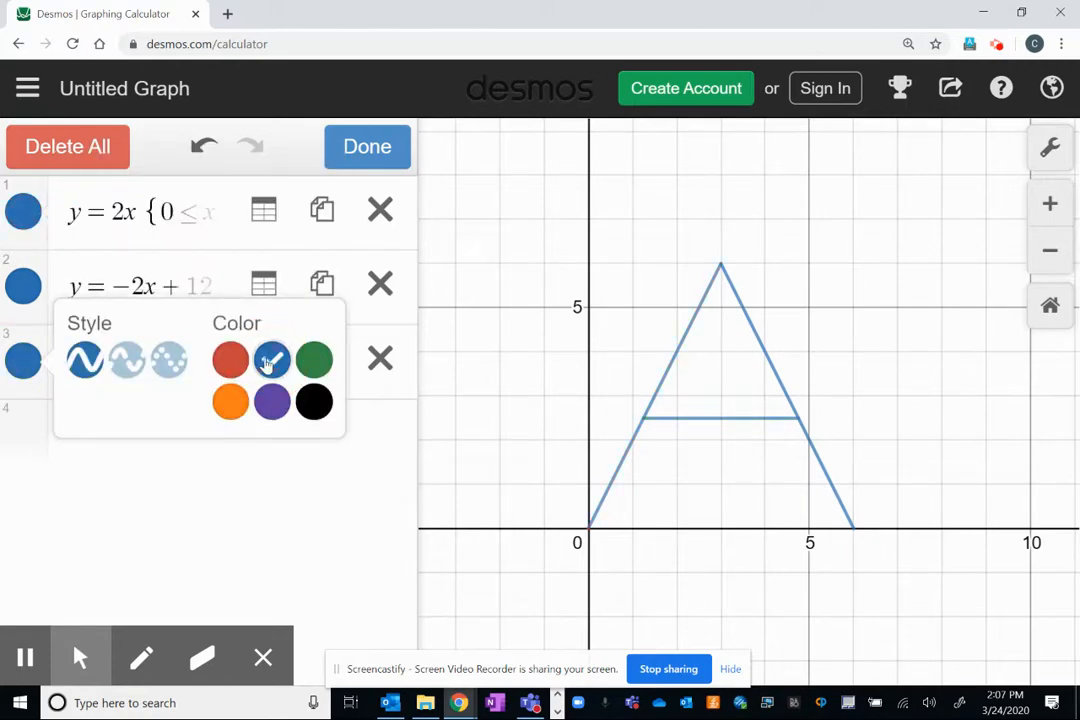
pyautogui.click(387, 158)
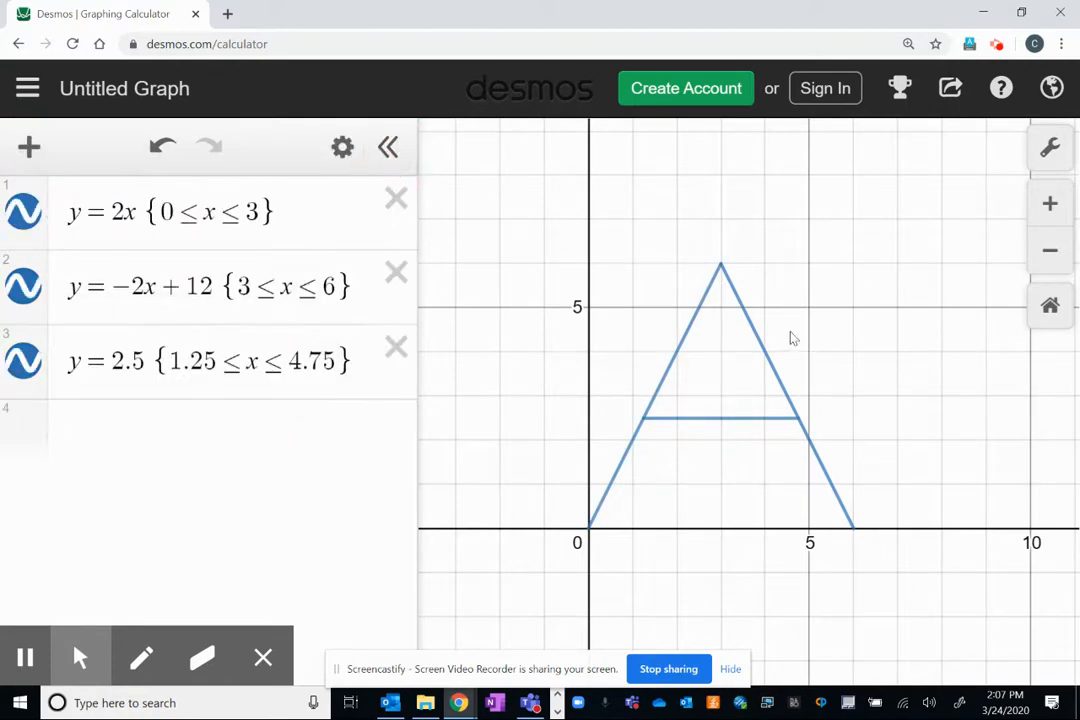
# Add a vertical line as the fourth expression, trying x = 7.5 before settling on x = 7.
pyautogui.moveTo(868, 333); pyautogui.dragTo(824, 318)
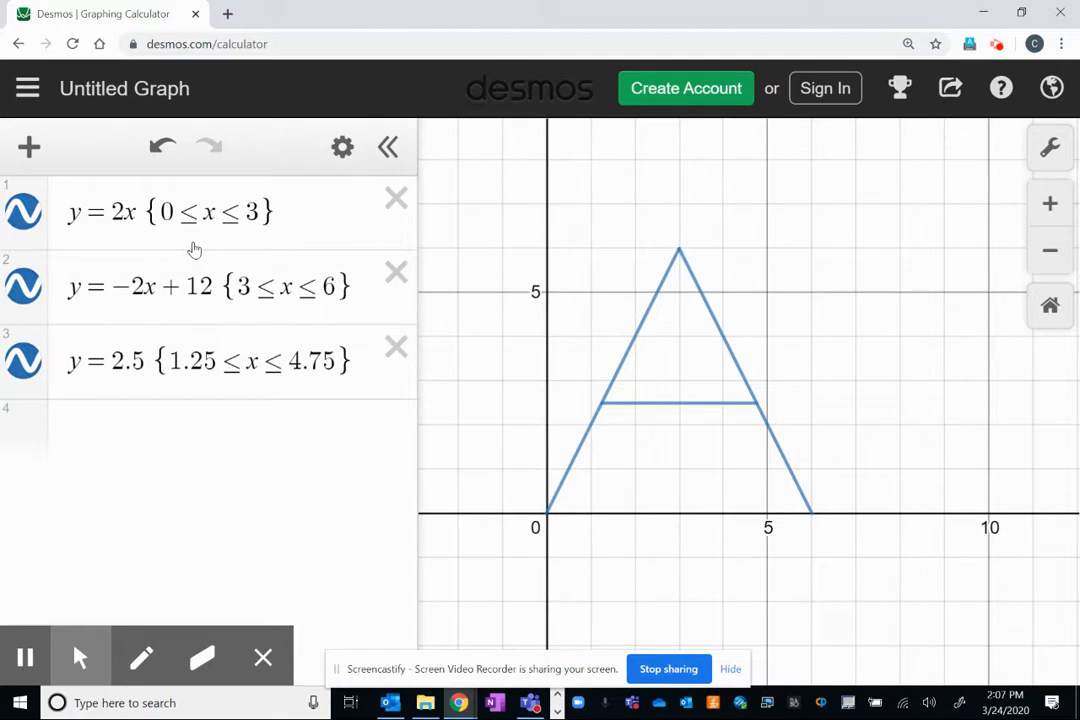
pyautogui.click(227, 437)
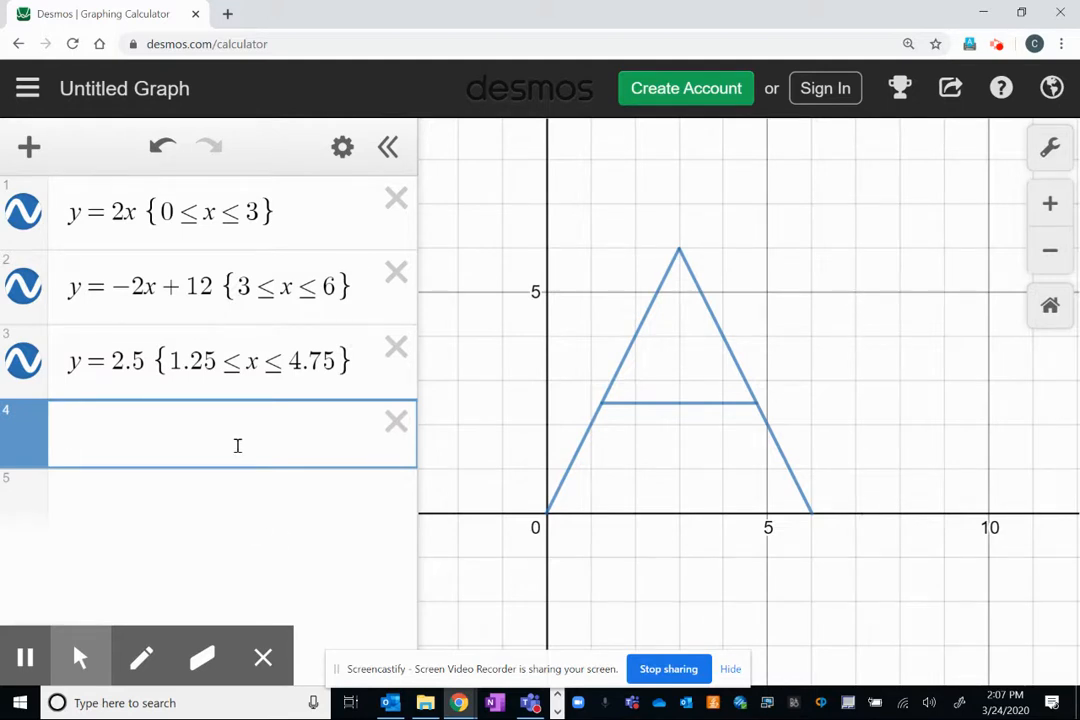
pyautogui.write('x=')
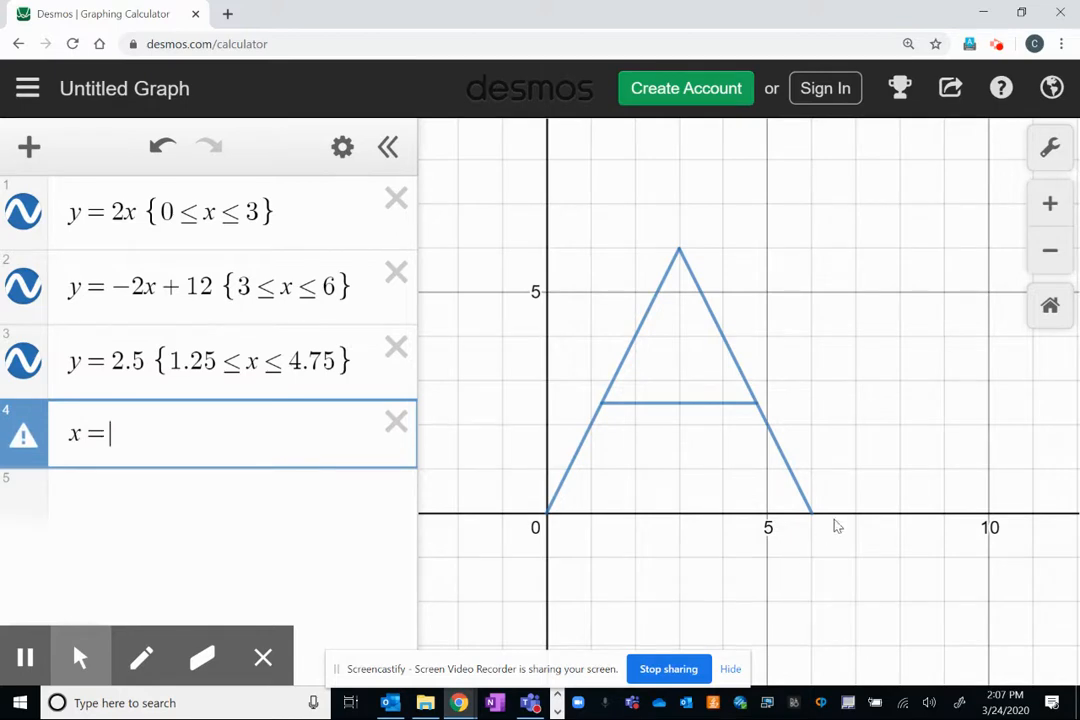
pyautogui.write('7')
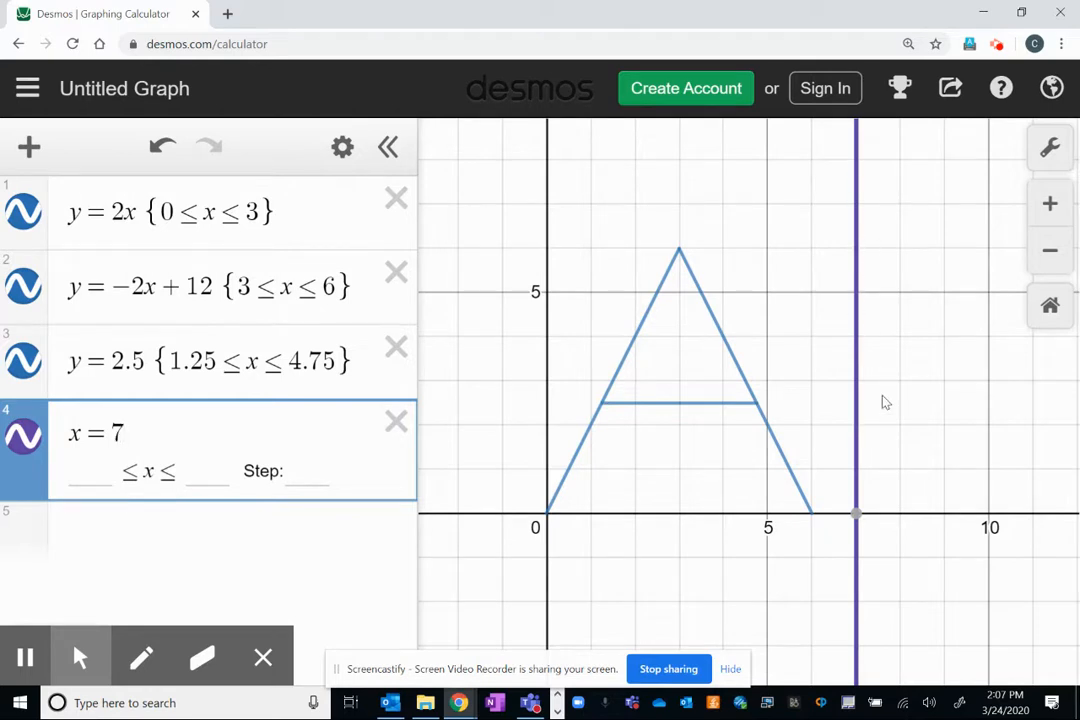
pyautogui.write('.5')
pyautogui.press('BackSpace')
pyautogui.write('7')
pyautogui.press('BackSpace')
pyautogui.press('BackSpace')
# Restrict the vertical line x = 7 to the range 0 ≤ y ≤ 6.
pyautogui.moveTo(858, 503)
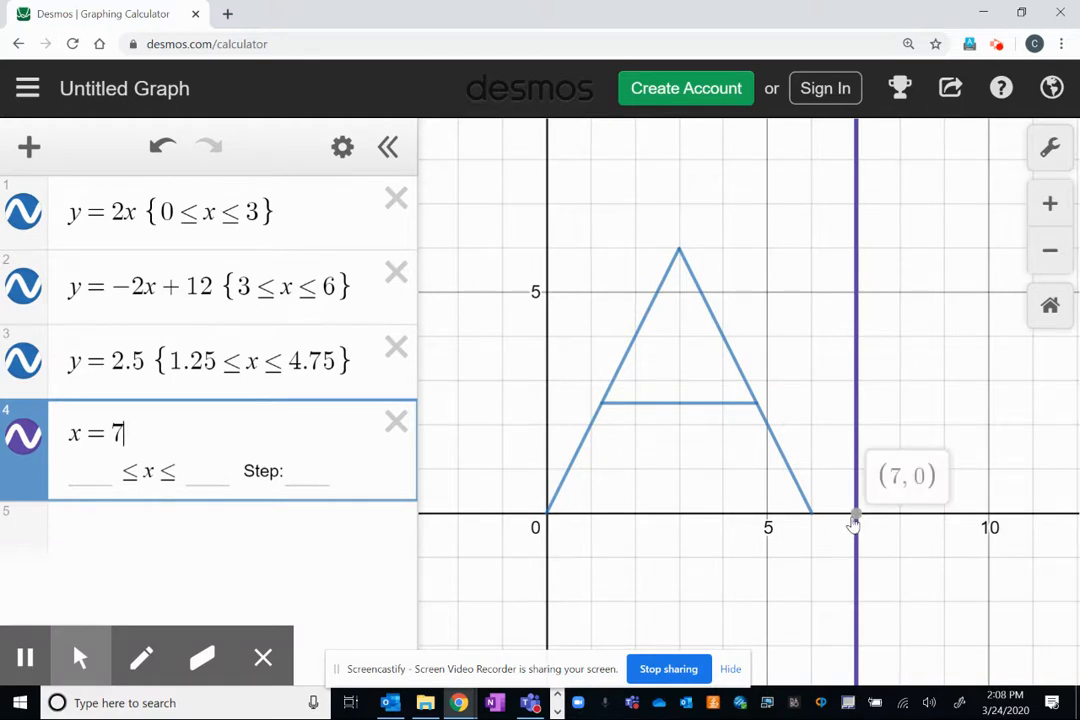
pyautogui.click(856, 246)
pyautogui.click(142, 430)
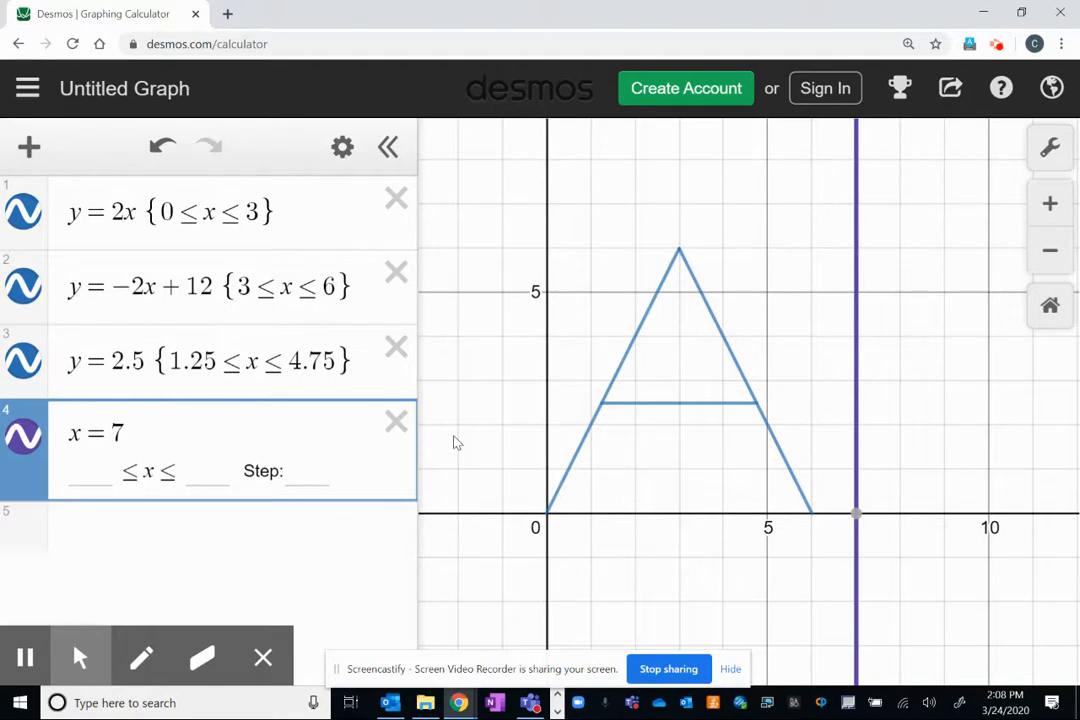
pyautogui.write('{')
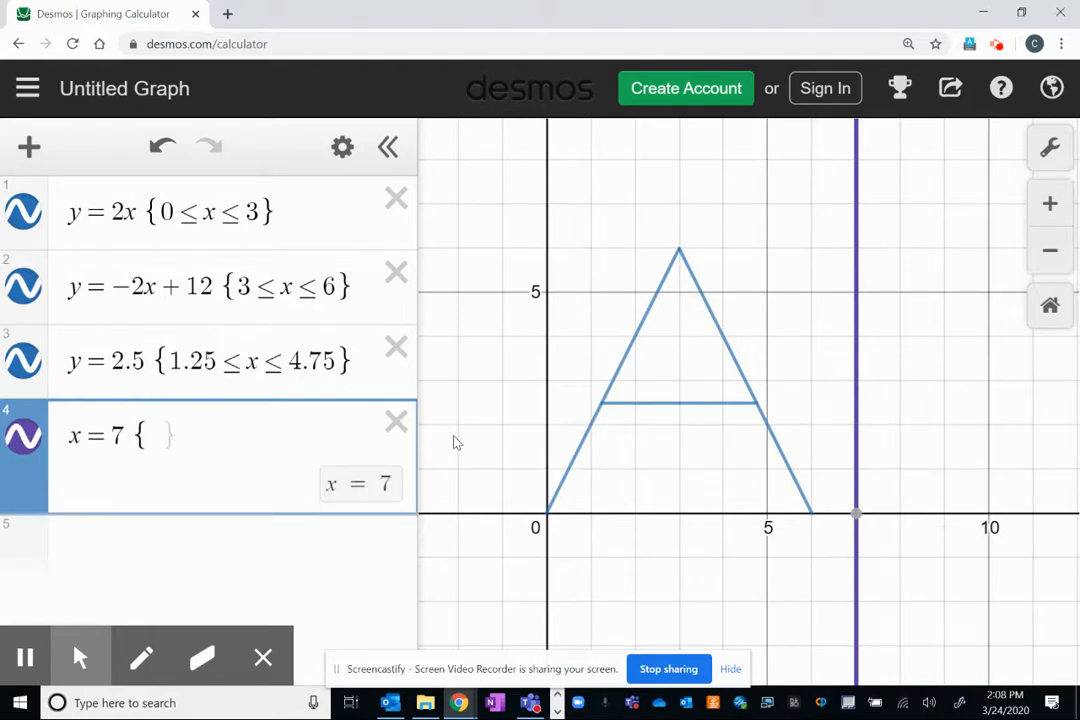
pyautogui.write('0<=')
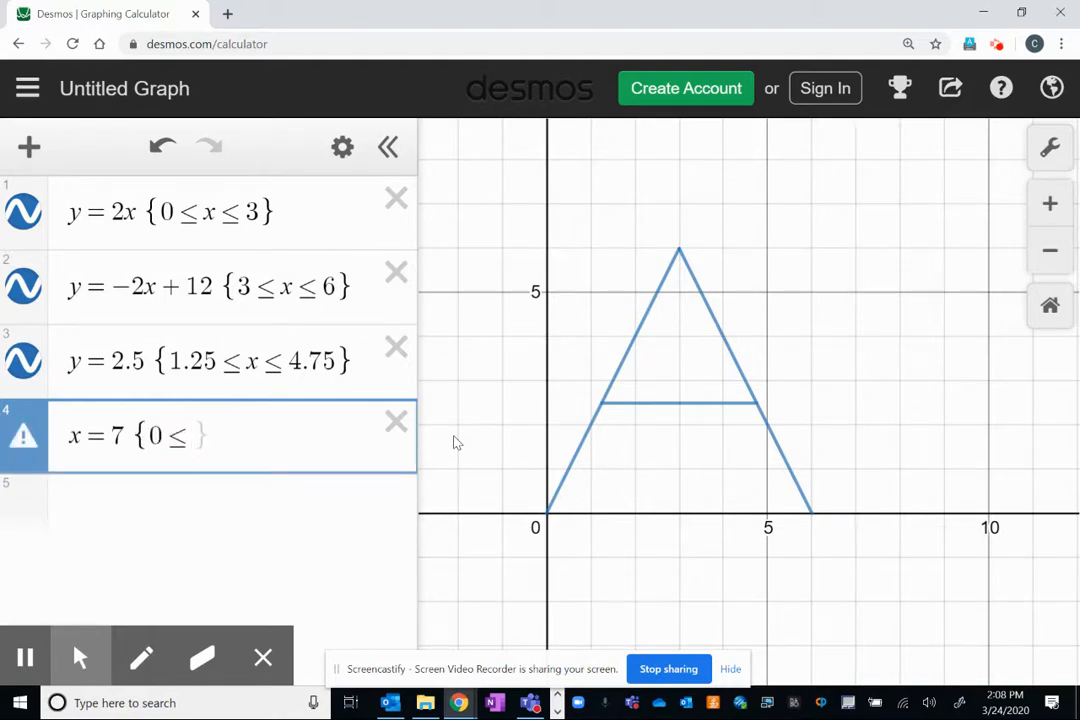
pyautogui.write('y<=6')
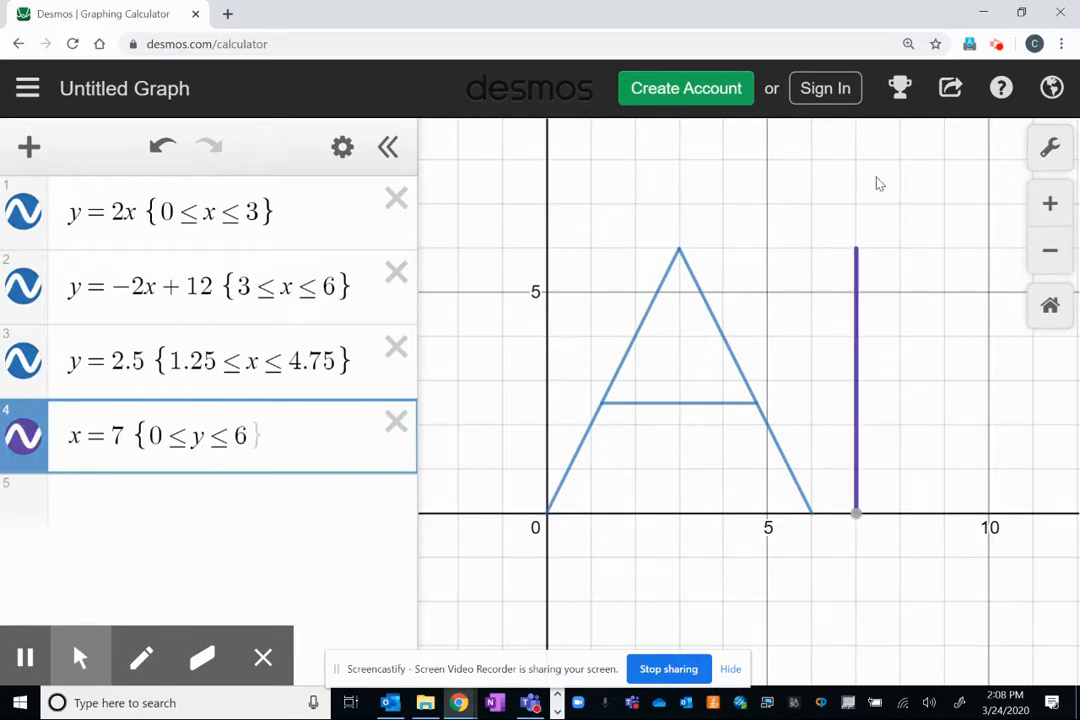
pyautogui.write('}')
# Try to rename the untitled graph, and dismiss the account creation form.
pyautogui.click(106, 88)
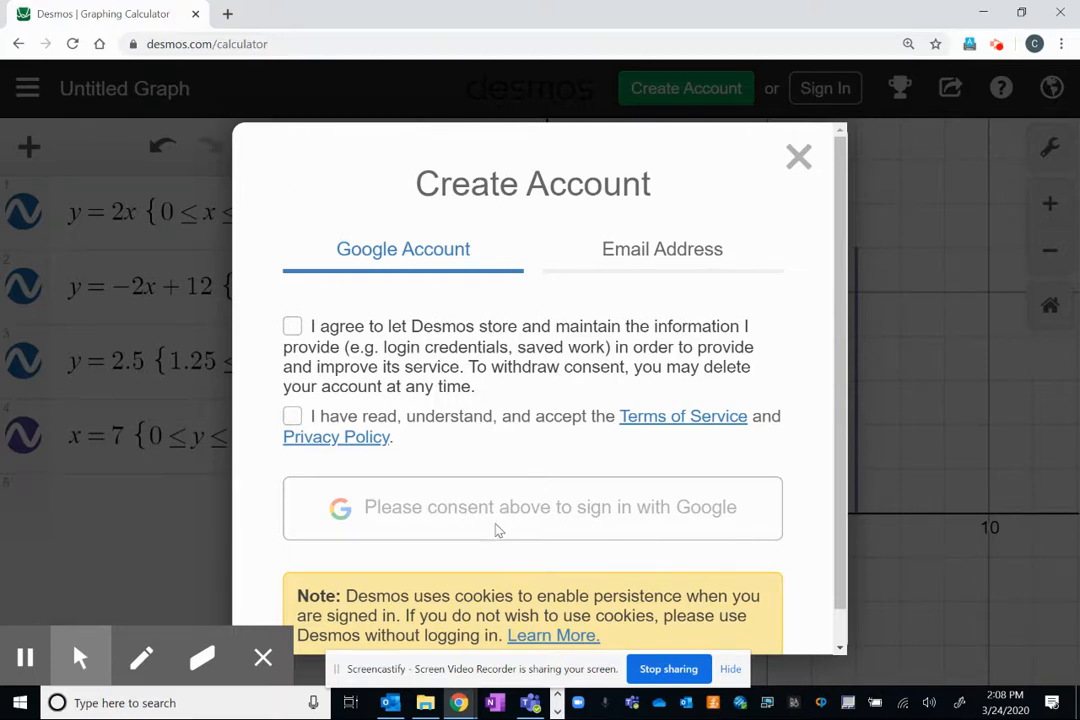
pyautogui.click(808, 165)
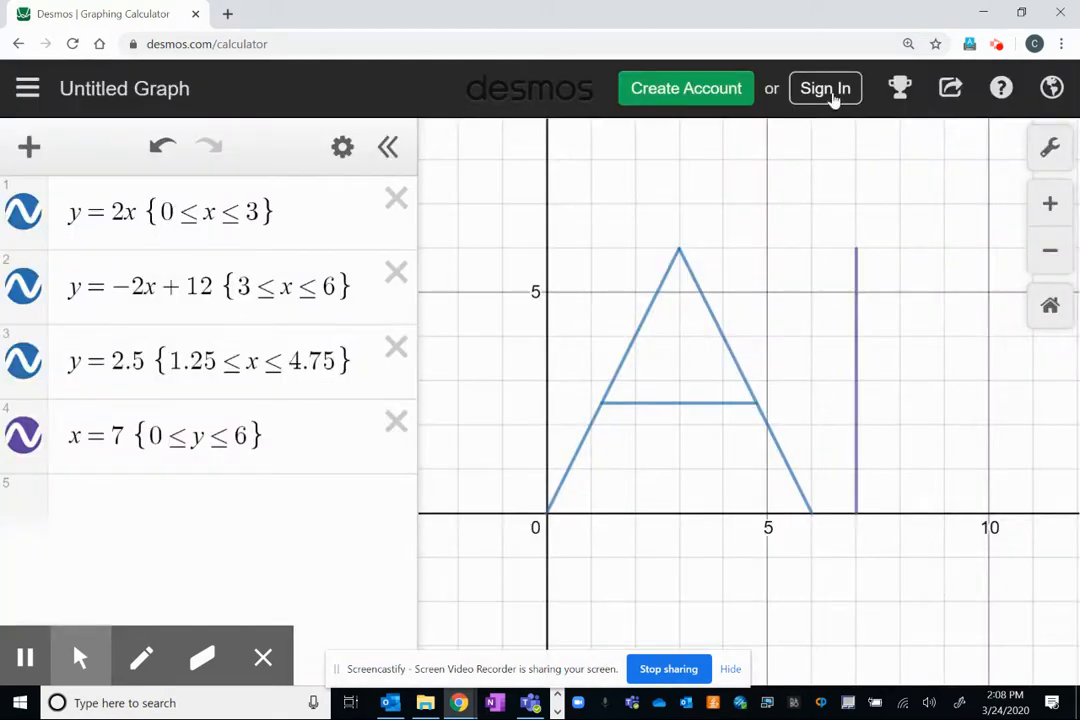